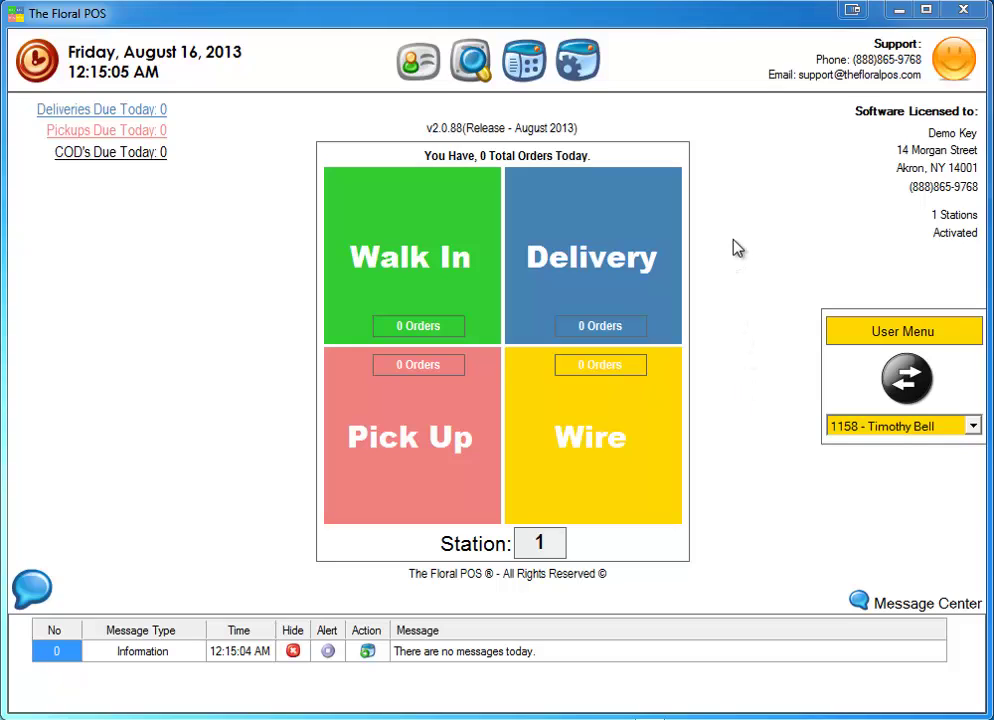
Step: Open the Standing Order Manager and install the standing order service
click(580, 65)
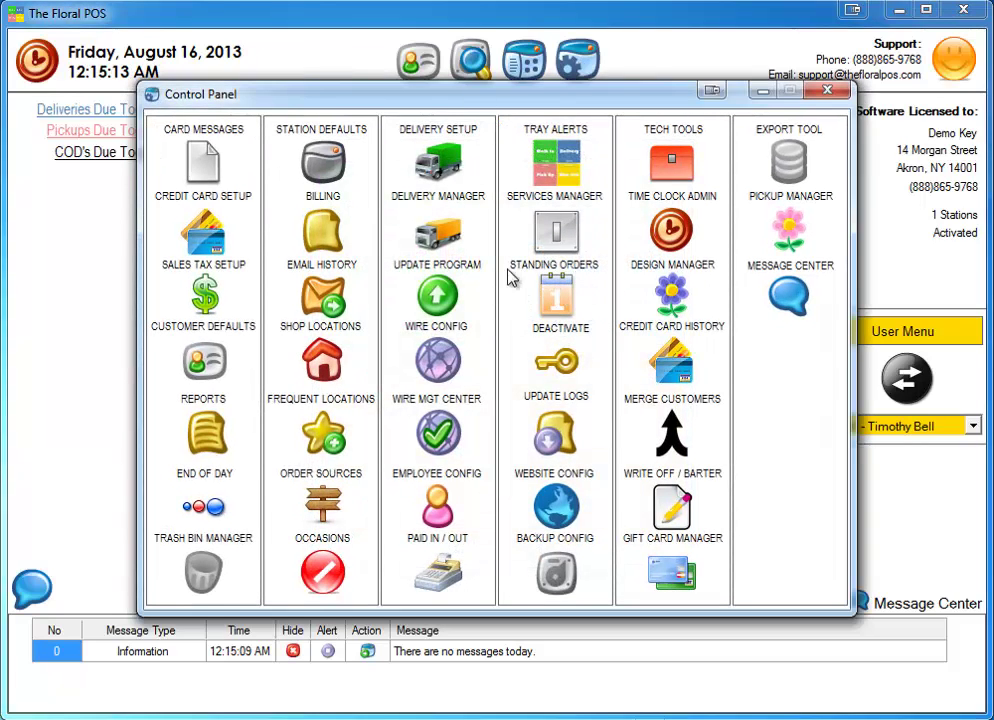
click(557, 292)
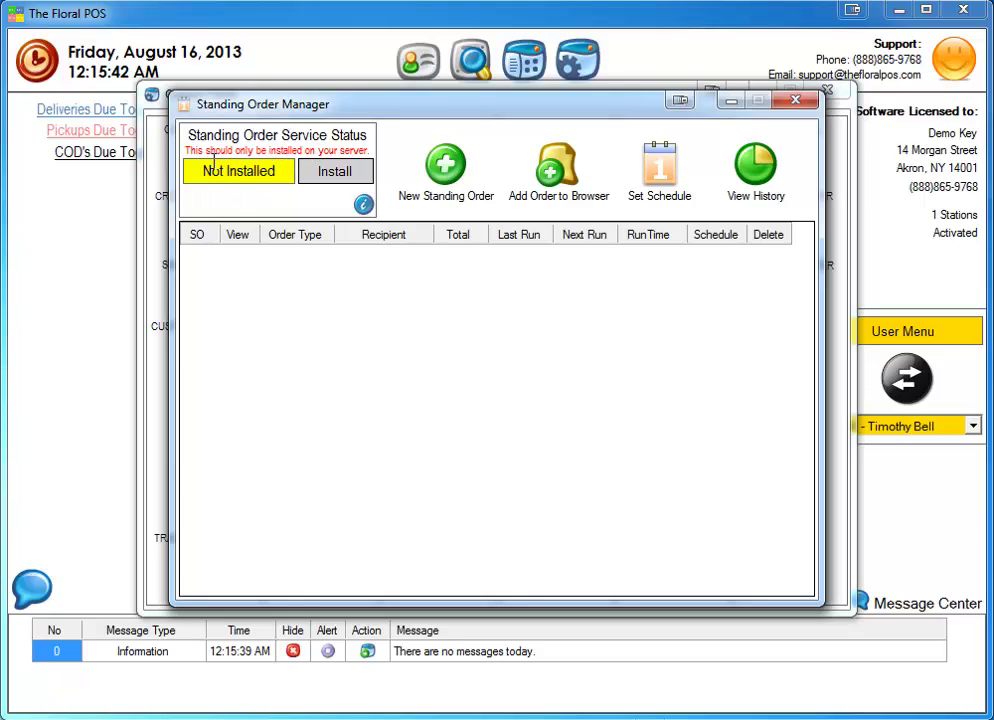
drag(199, 170, 277, 172)
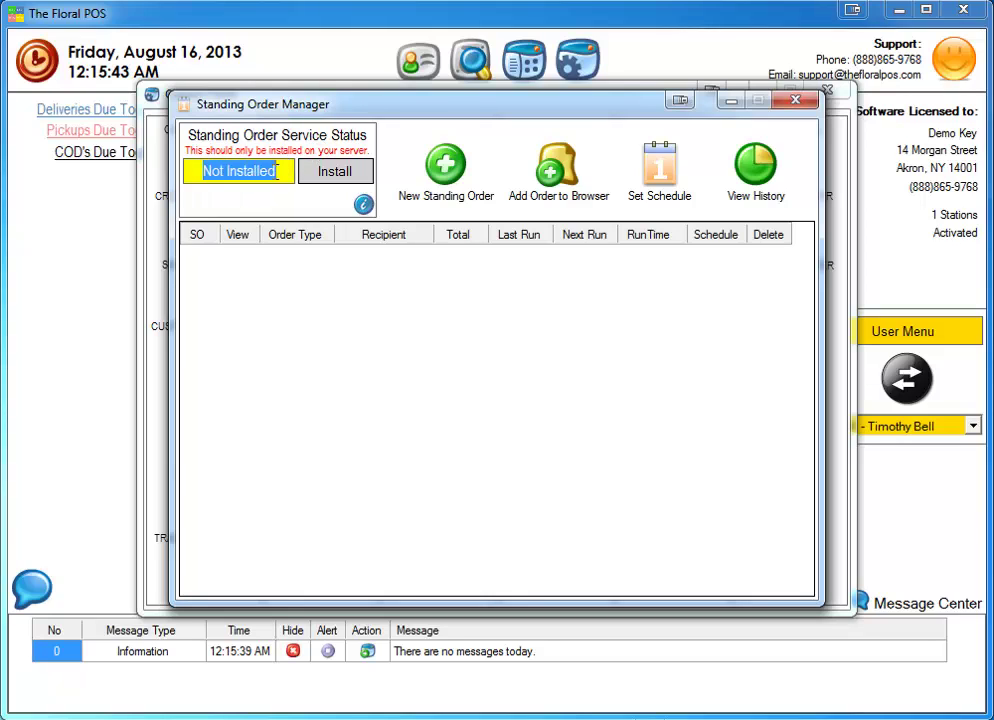
click(343, 180)
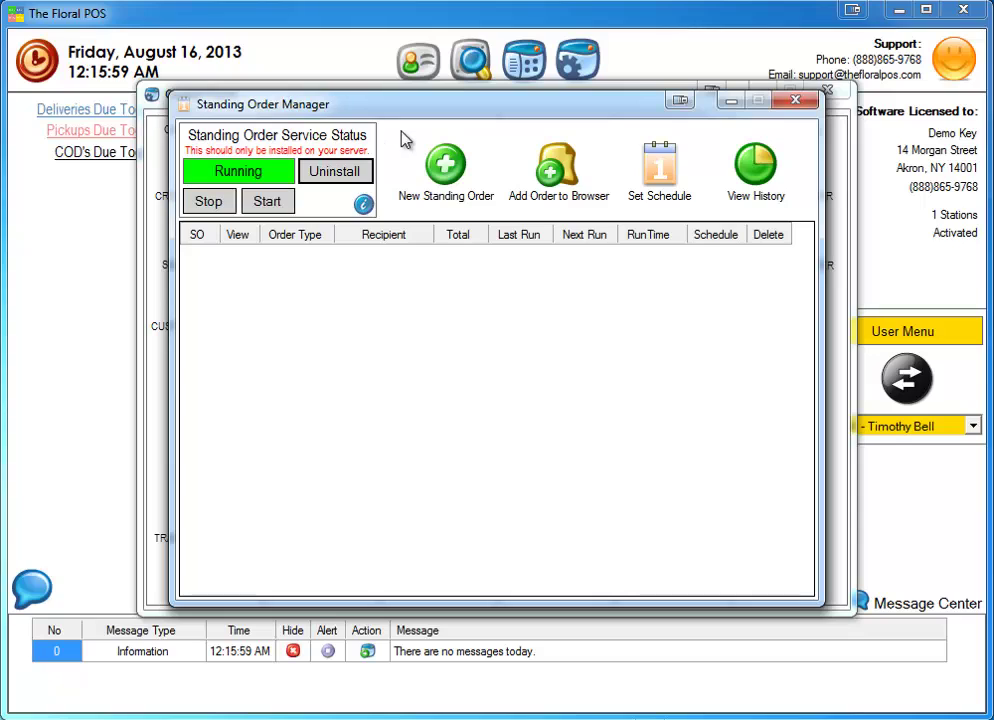
drag(213, 171, 265, 175)
click(265, 175)
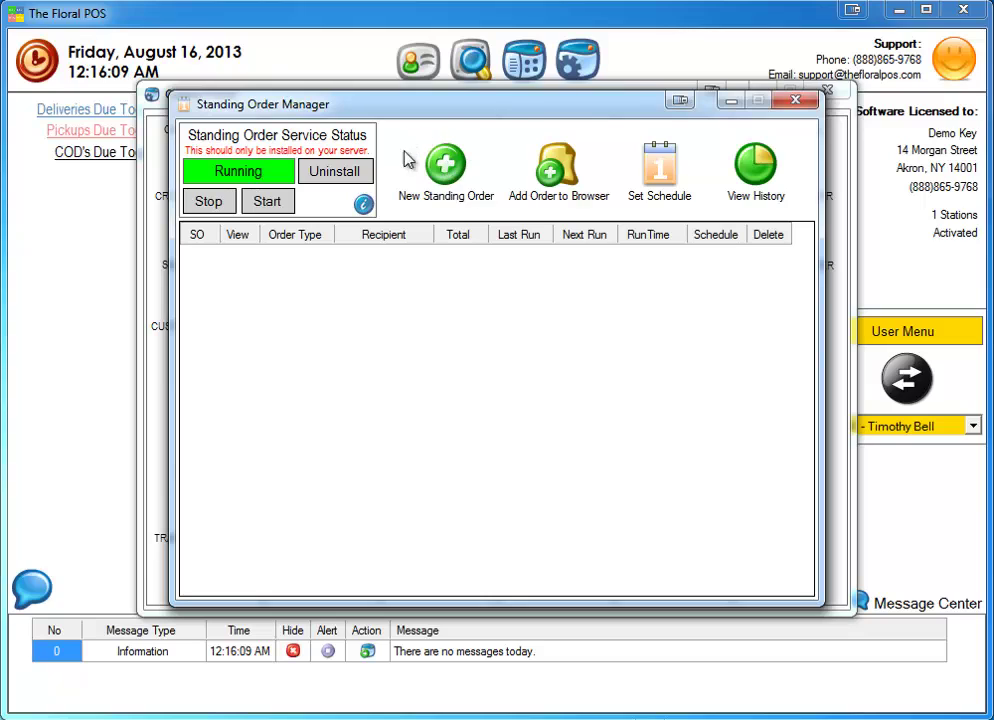
Step: Open a blank standing order form, look over its customer and recipient fields, and discard the empty order on closing
click(446, 170)
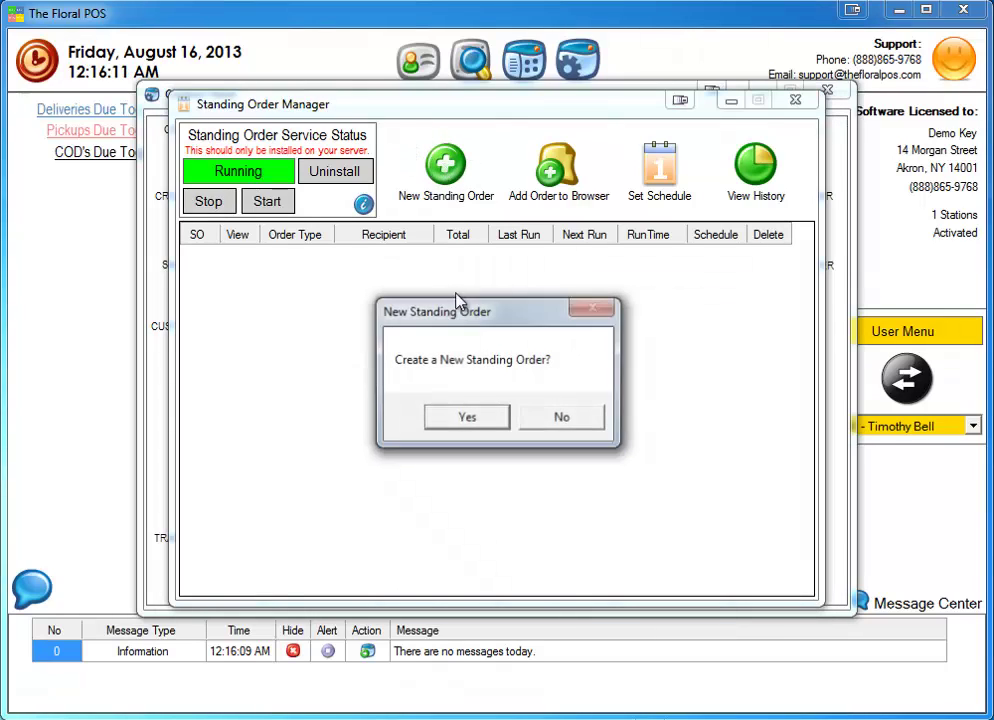
click(470, 420)
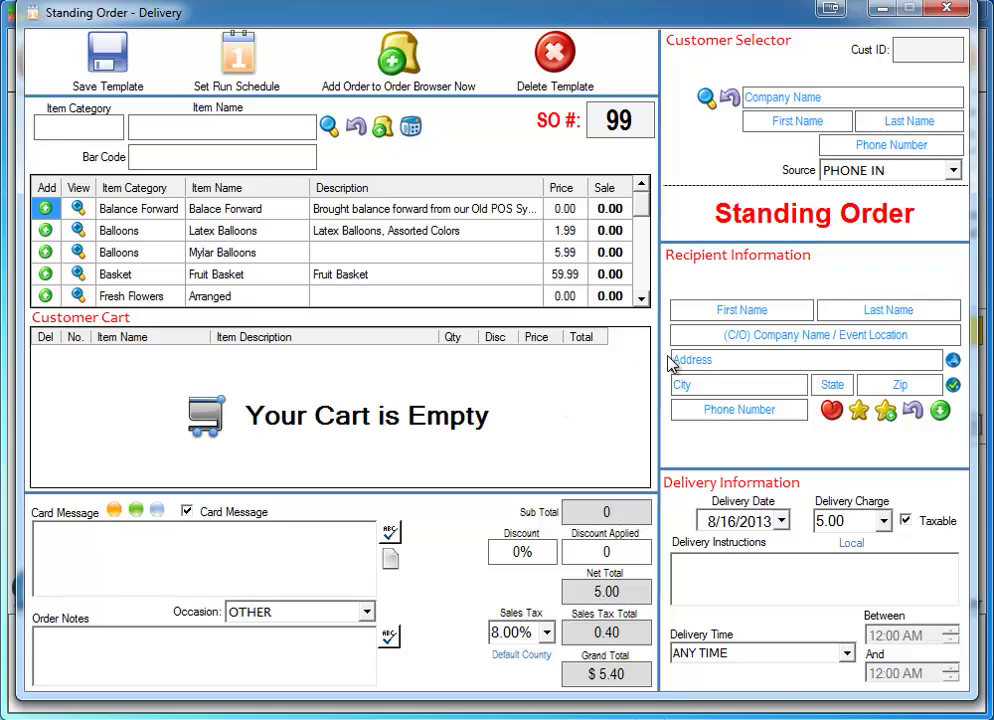
click(883, 121)
key(Tab)
key(Tab)
key(Tab)
key(Tab)
key(Tab)
key(Tab)
key(Tab)
key(Tab)
click(755, 310)
click(795, 122)
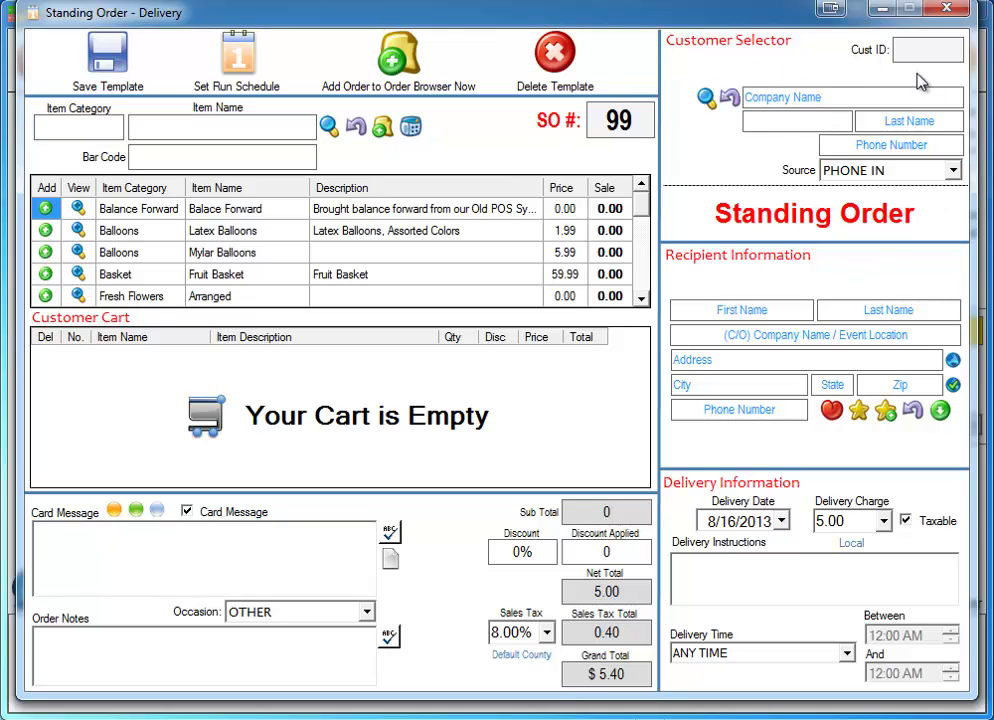
click(846, 98)
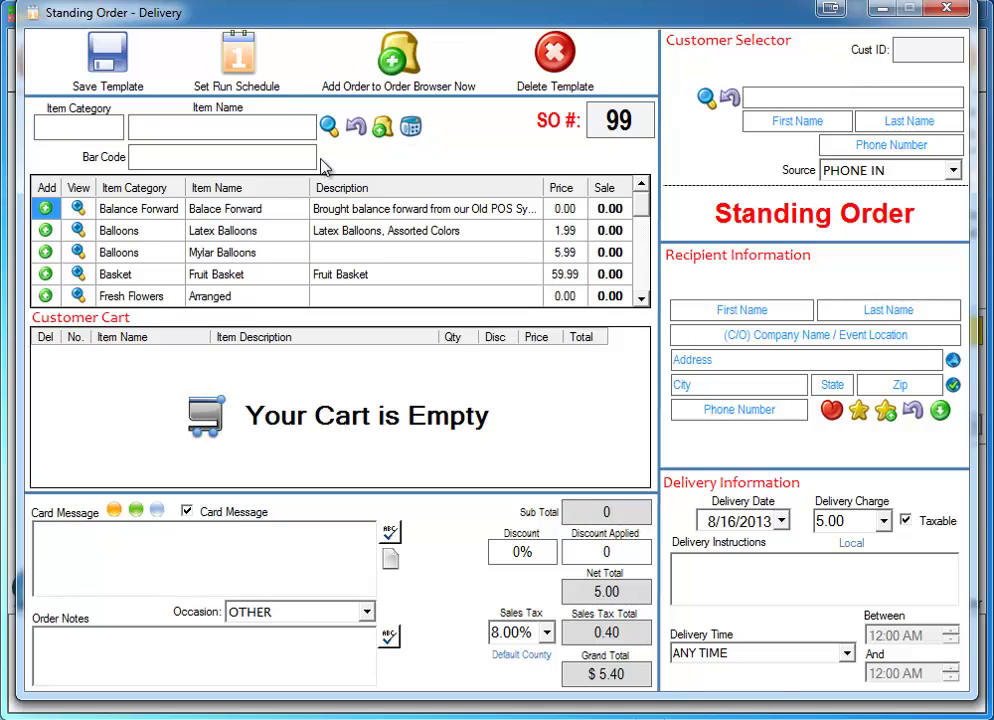
mouse_move(279, 22)
mouse_down()
mouse_move(280, 38)
mouse_move(286, 21)
mouse_up()
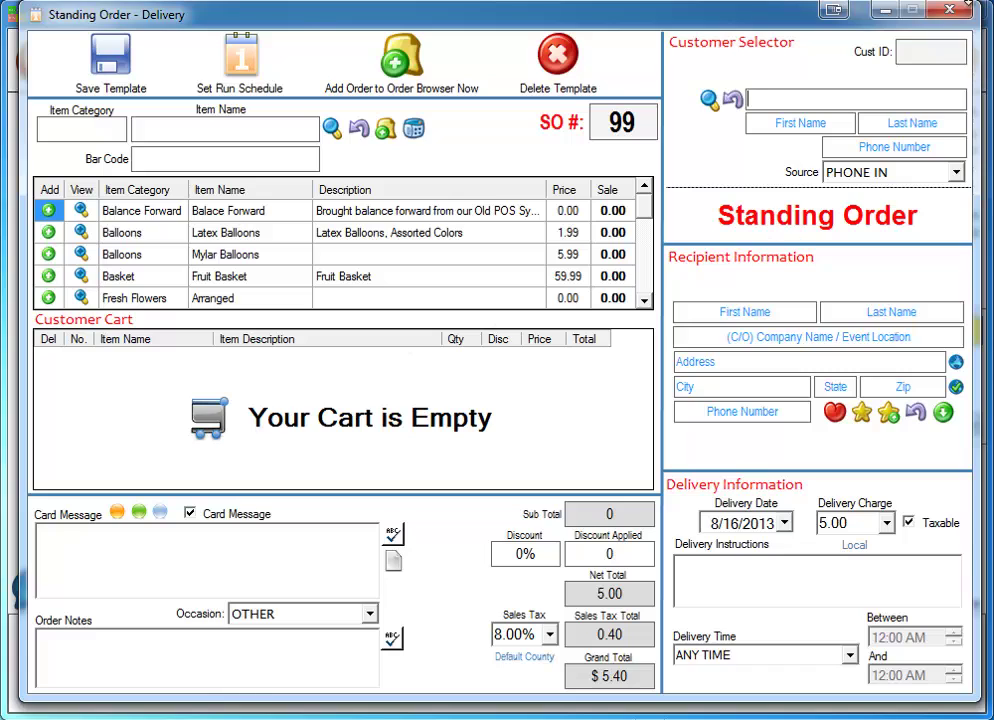
click(949, 9)
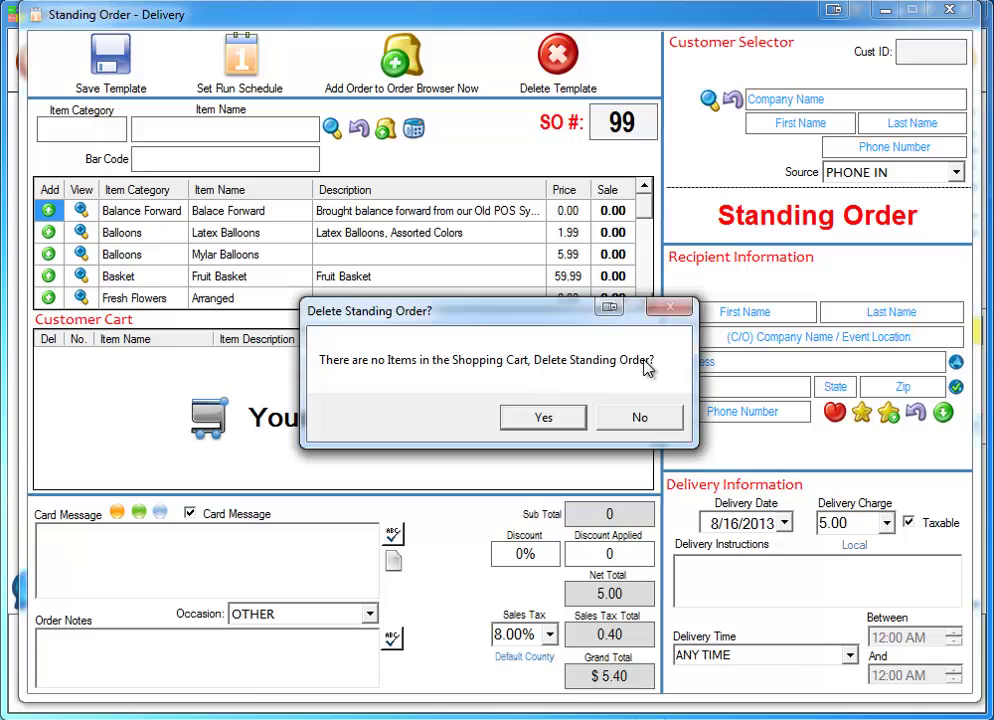
click(558, 419)
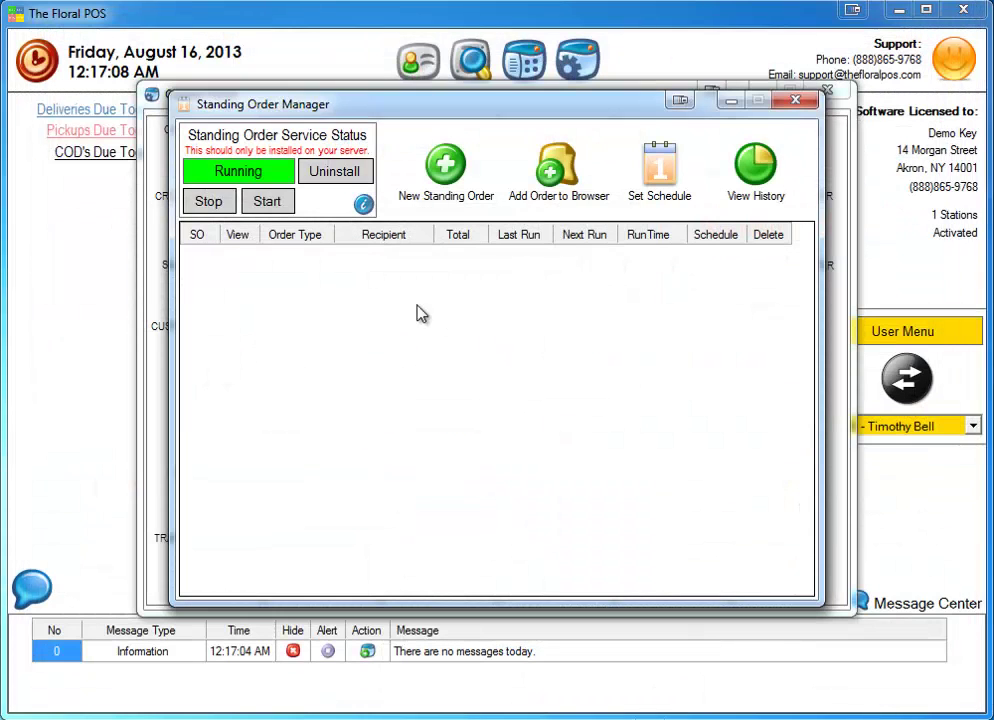
Step: Create another new standing order and close it with an empty cart, declining to delete it
click(446, 165)
click(466, 419)
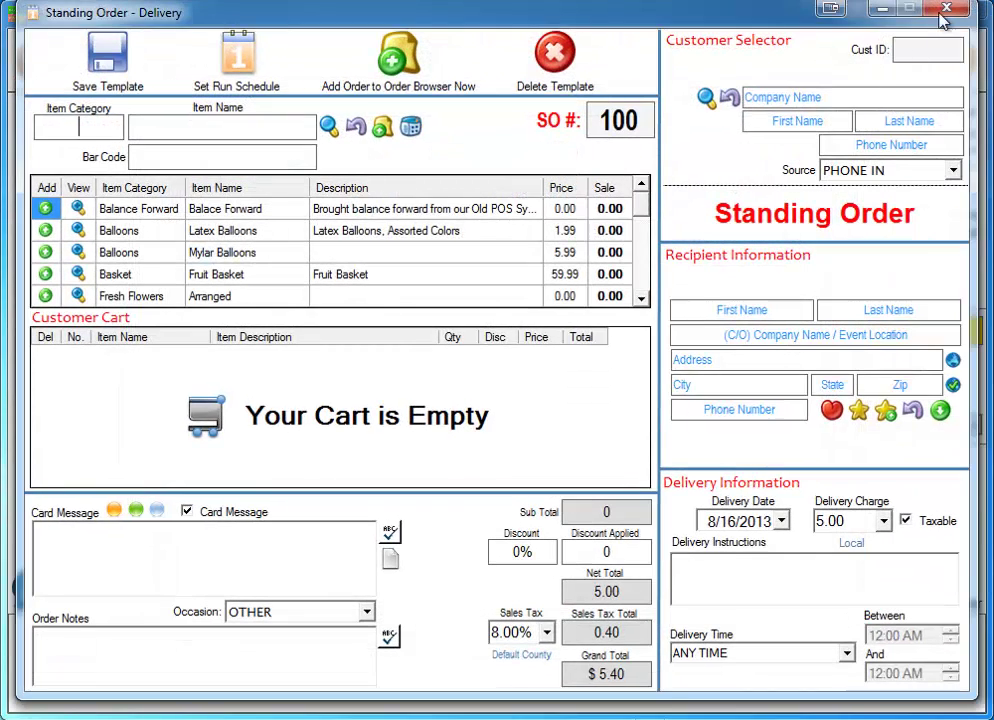
click(944, 11)
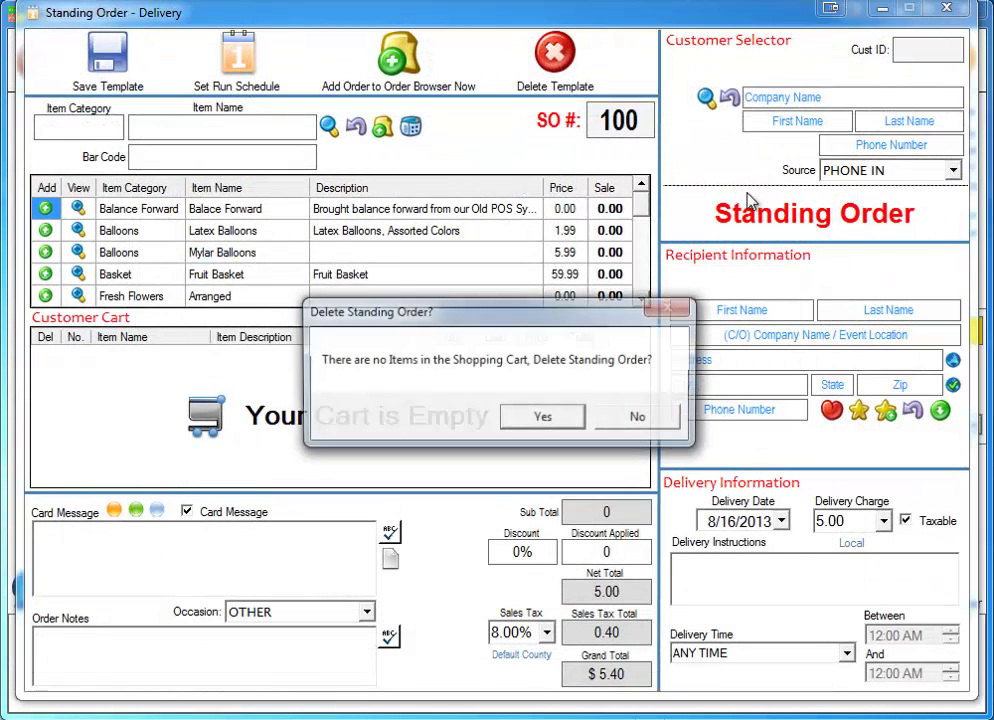
click(637, 418)
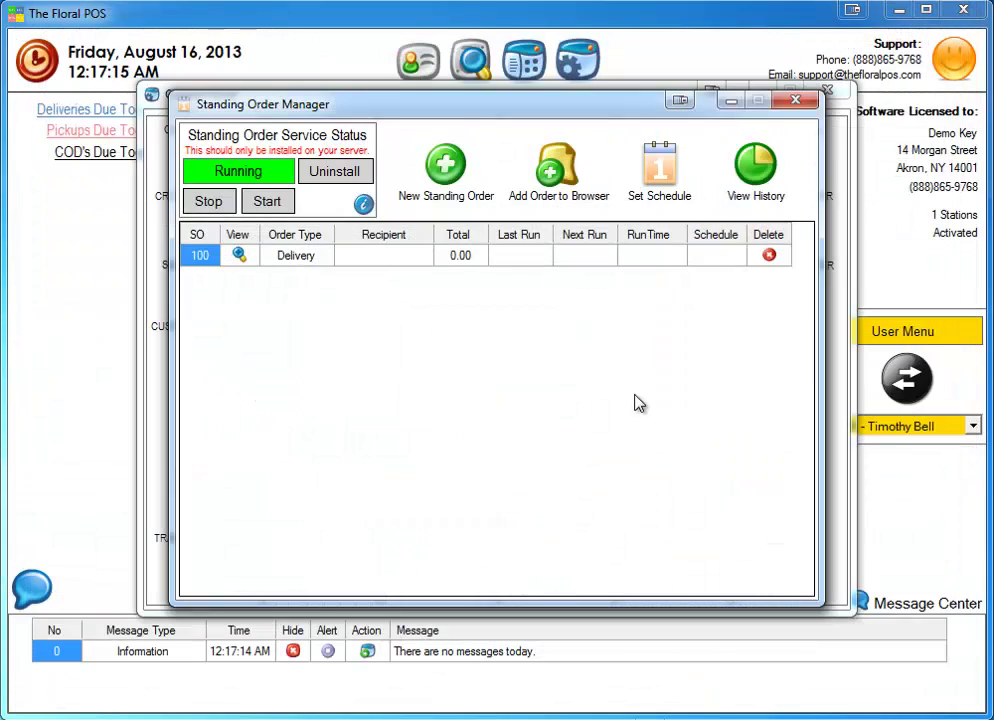
Step: Delete the empty delivery standing order from the Standing Order Manager list
click(295, 258)
click(460, 256)
click(584, 256)
click(519, 256)
click(383, 256)
click(313, 258)
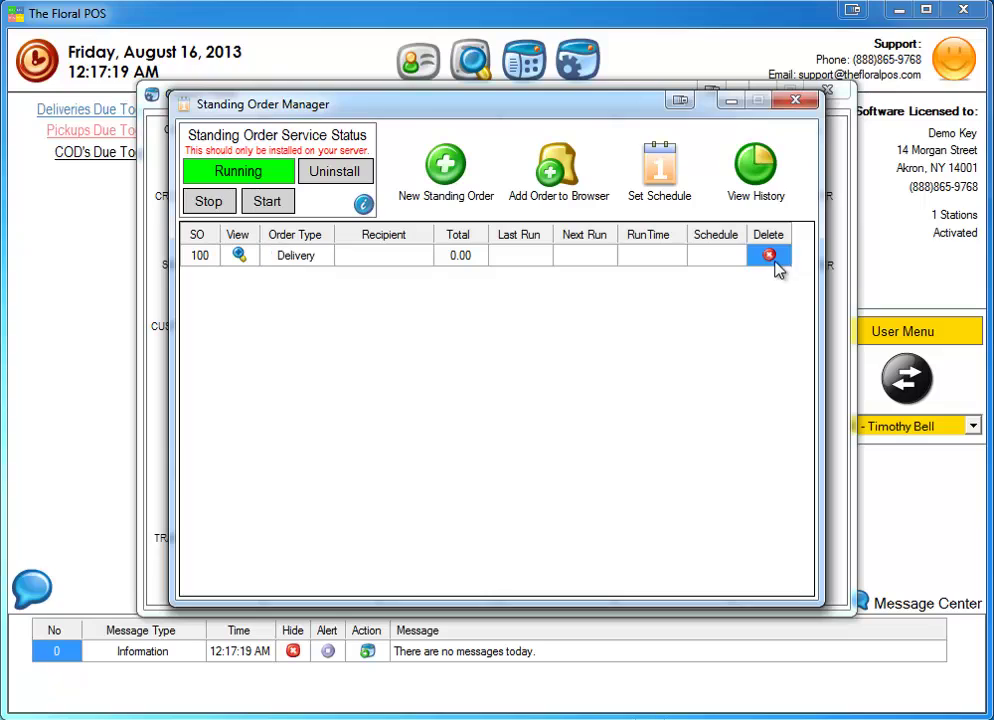
click(771, 258)
click(538, 416)
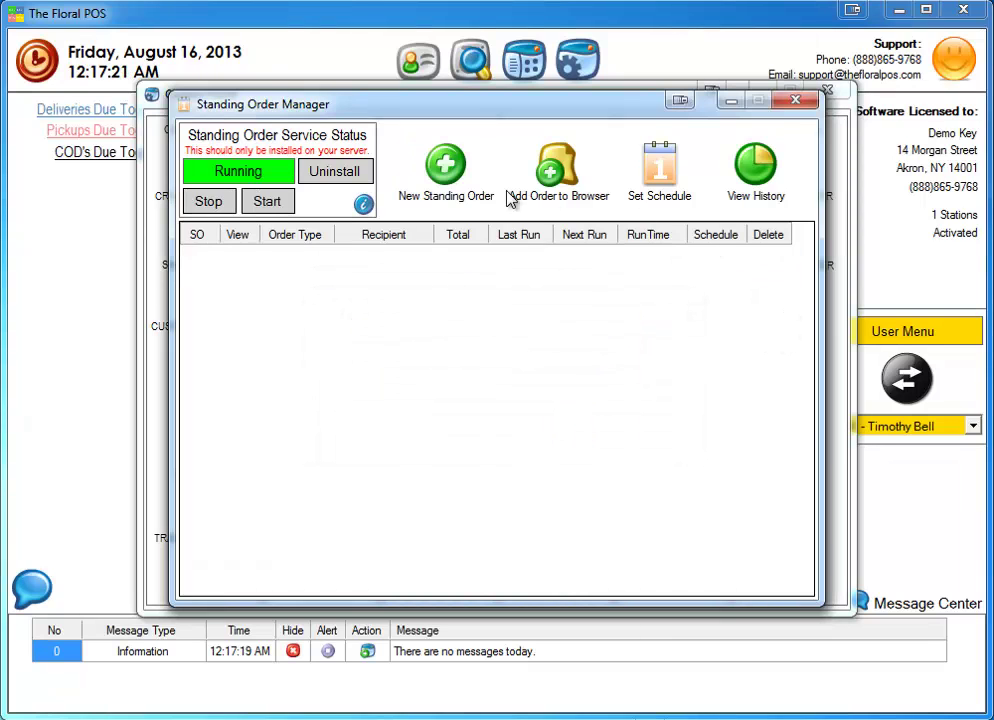
Step: Create a new standing order with one Fruit Basket in the cart and assign the customer by looking up their first name
click(453, 177)
click(470, 420)
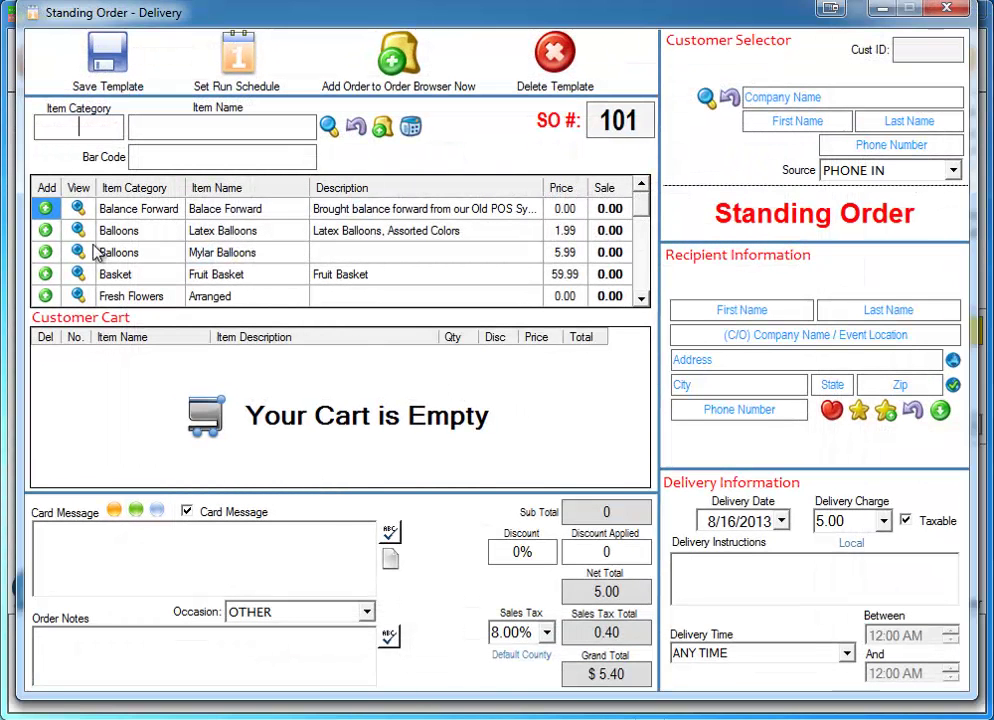
click(45, 274)
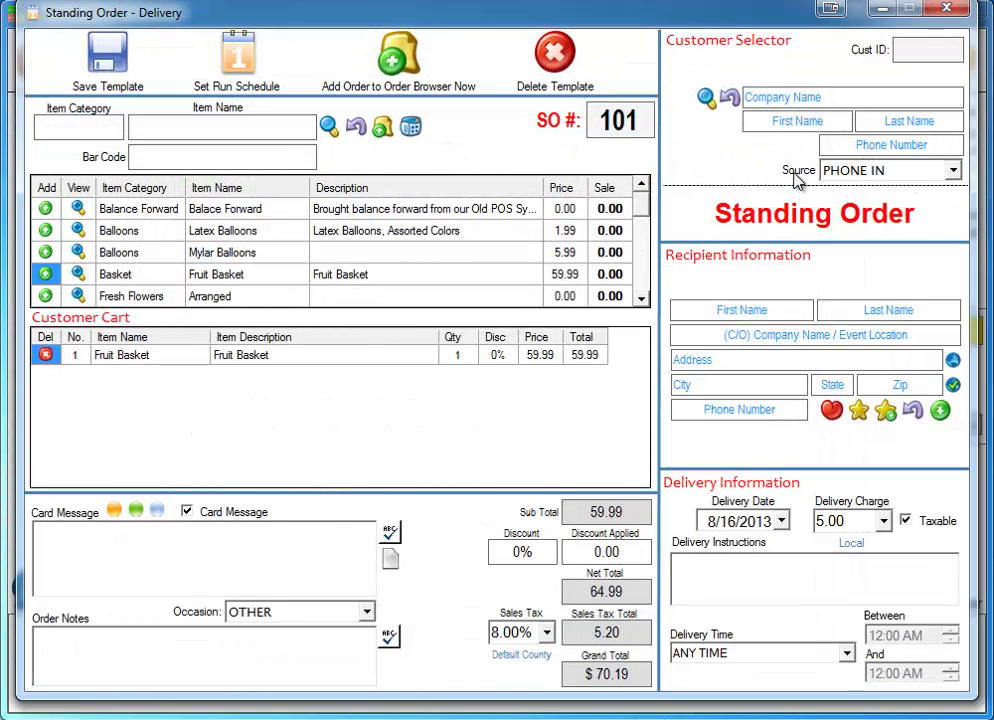
click(792, 119)
text(tim)
key(Return)
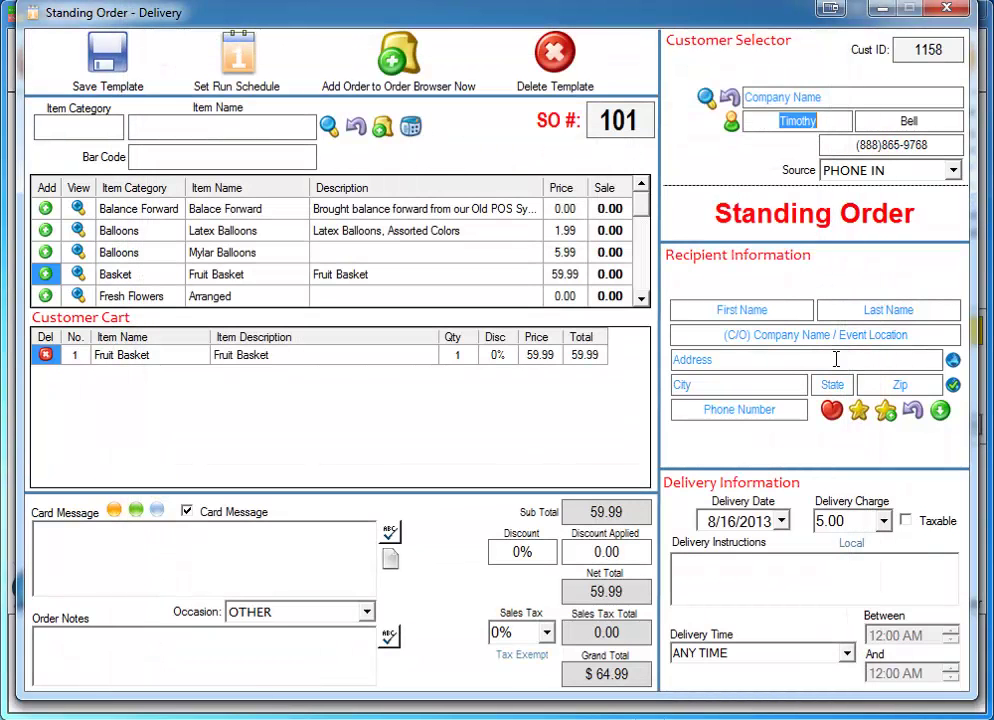
Step: Fill in the recipient by selecting the first entry in the customer's recipient favorites
click(834, 412)
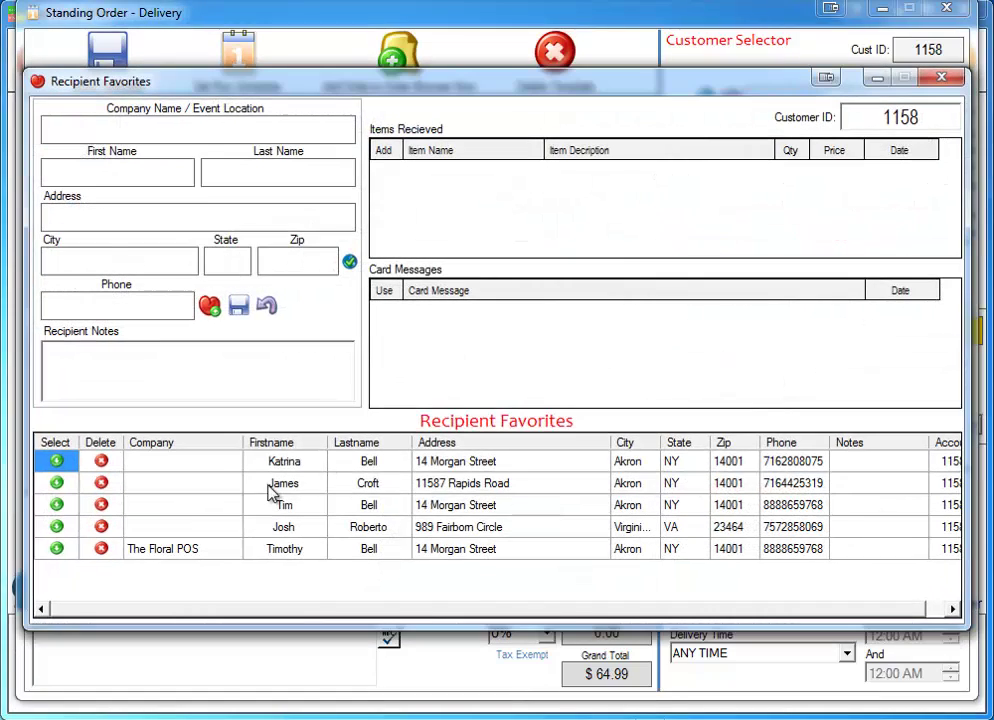
click(274, 486)
click(284, 461)
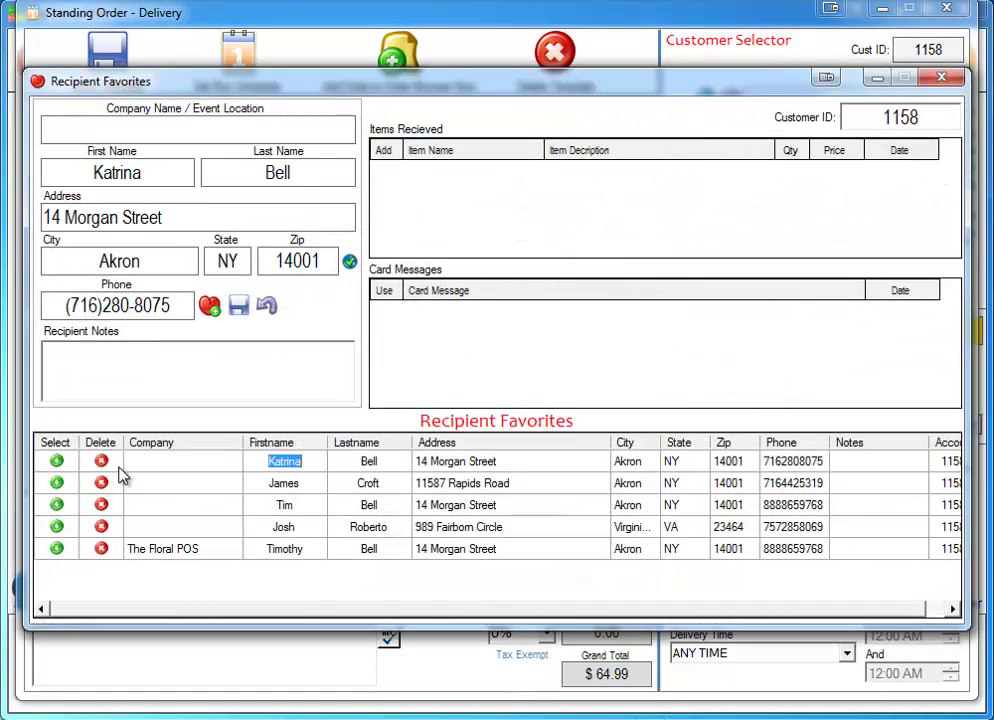
click(57, 463)
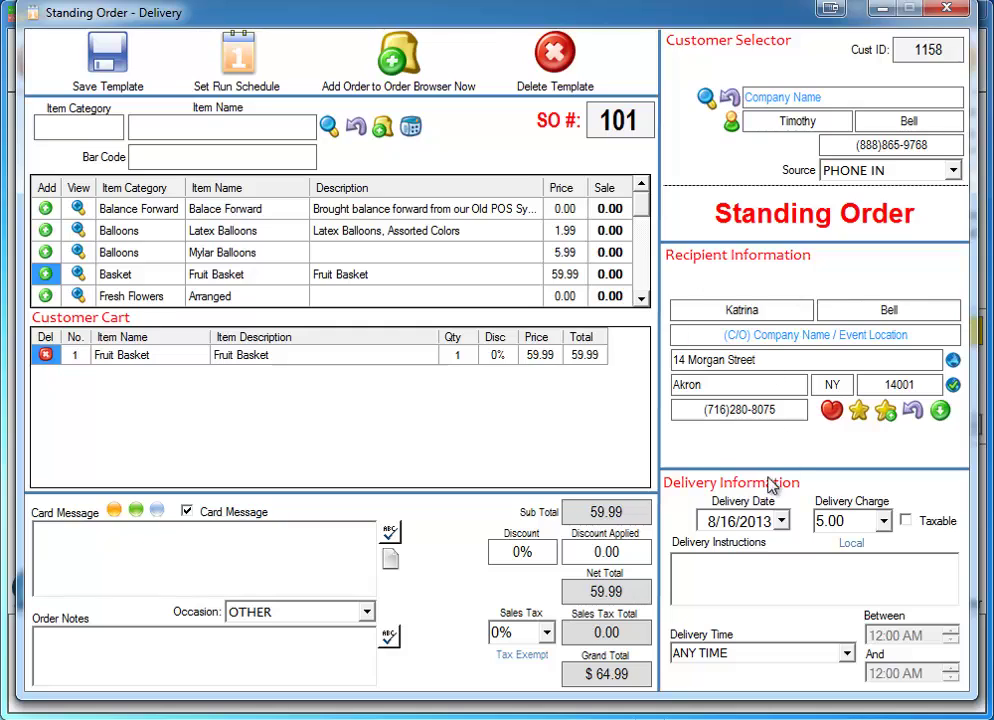
Step: Enter the card message "Happy Birthyday," with the closing "Love," and the sender's first name, and set the occasion to ANNIVERSARY
click(140, 536)
text(Happy Birthday,)
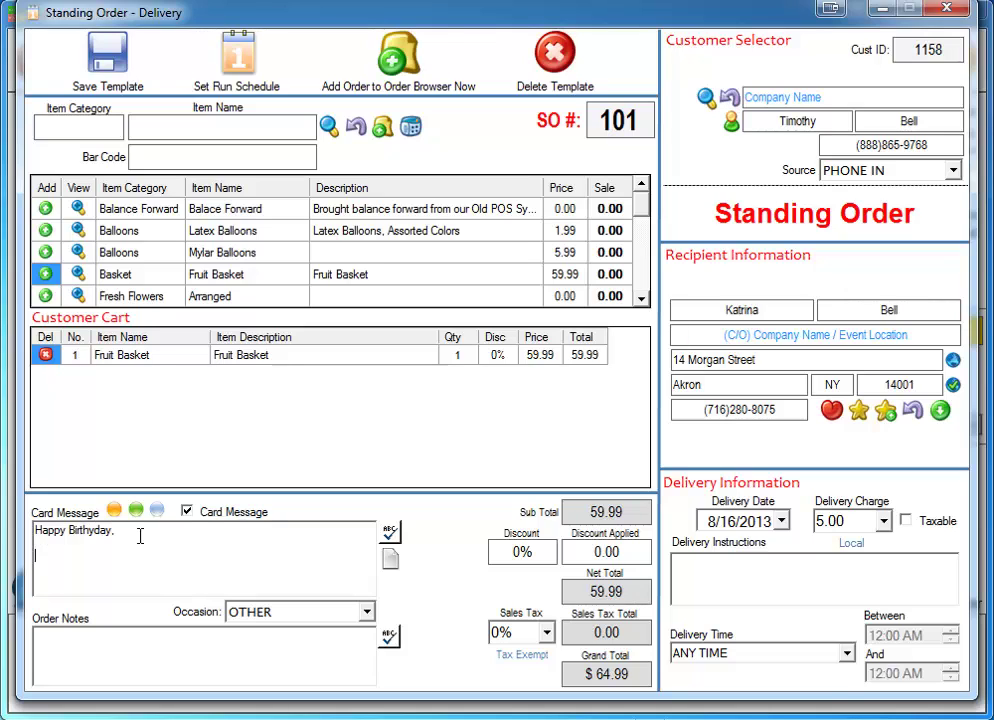
text(ove, Tim)
click(367, 613)
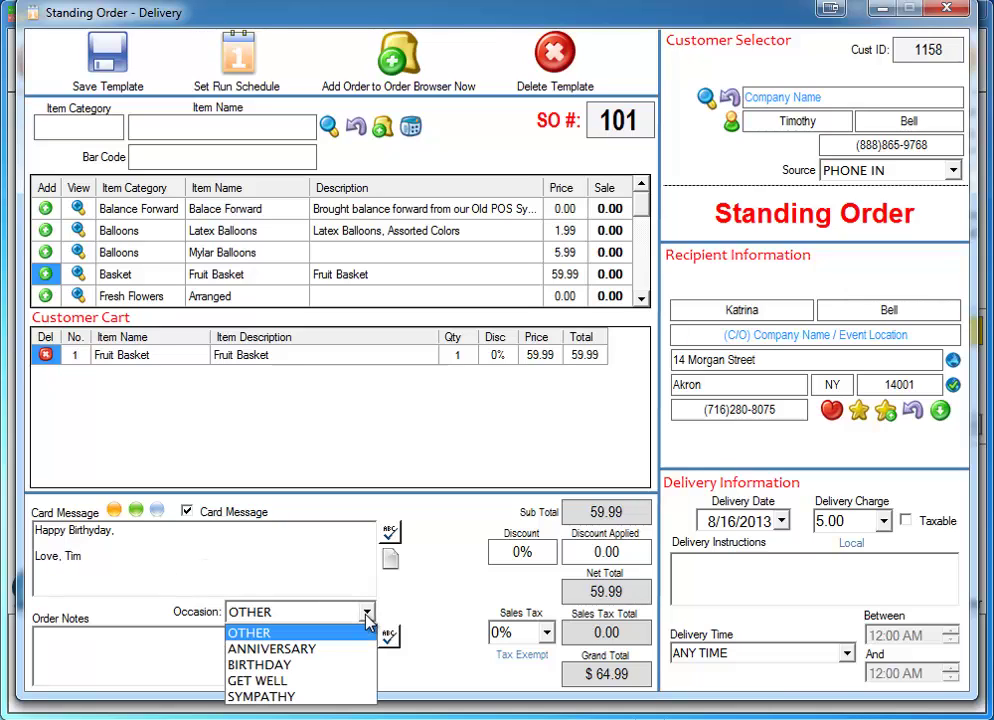
click(320, 649)
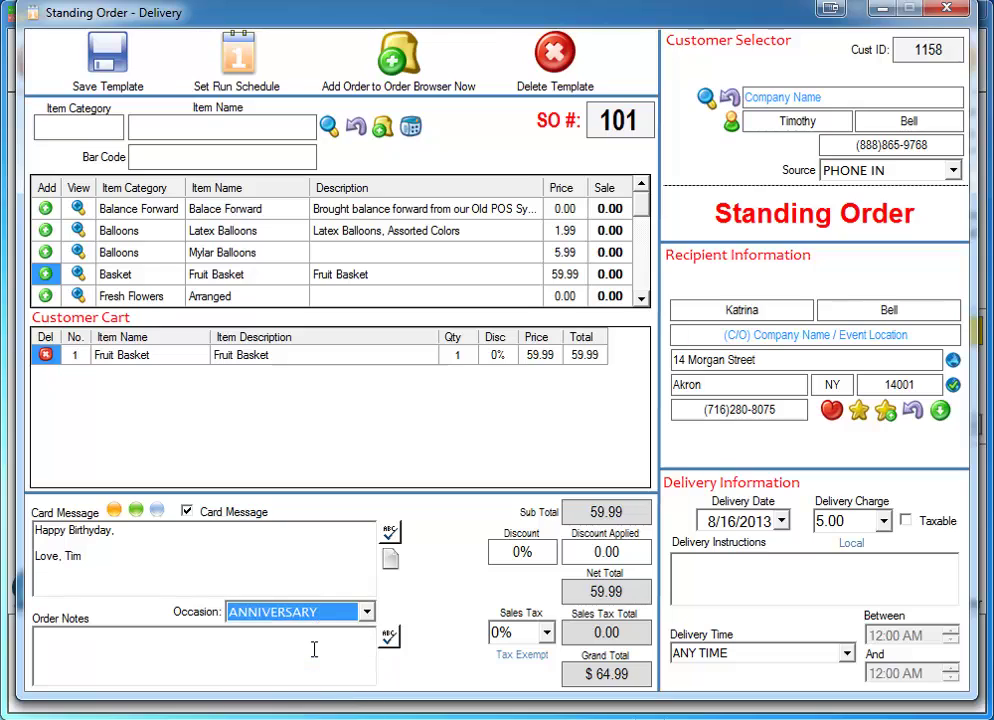
Step: Save the Fruit Basket standing order as a template and close its form
click(110, 60)
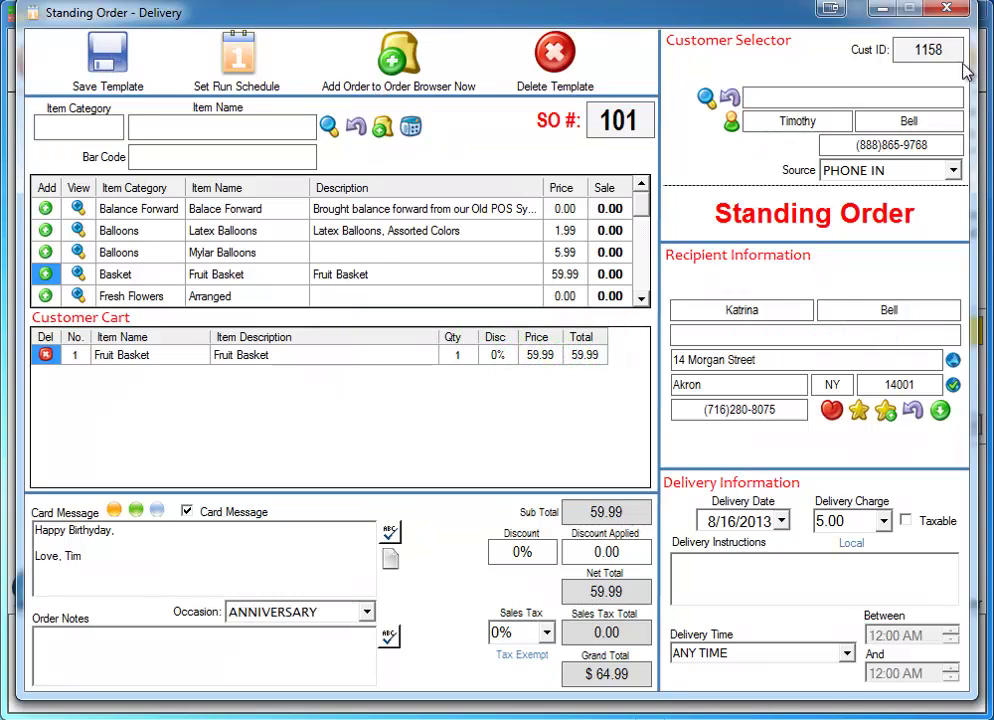
click(955, 9)
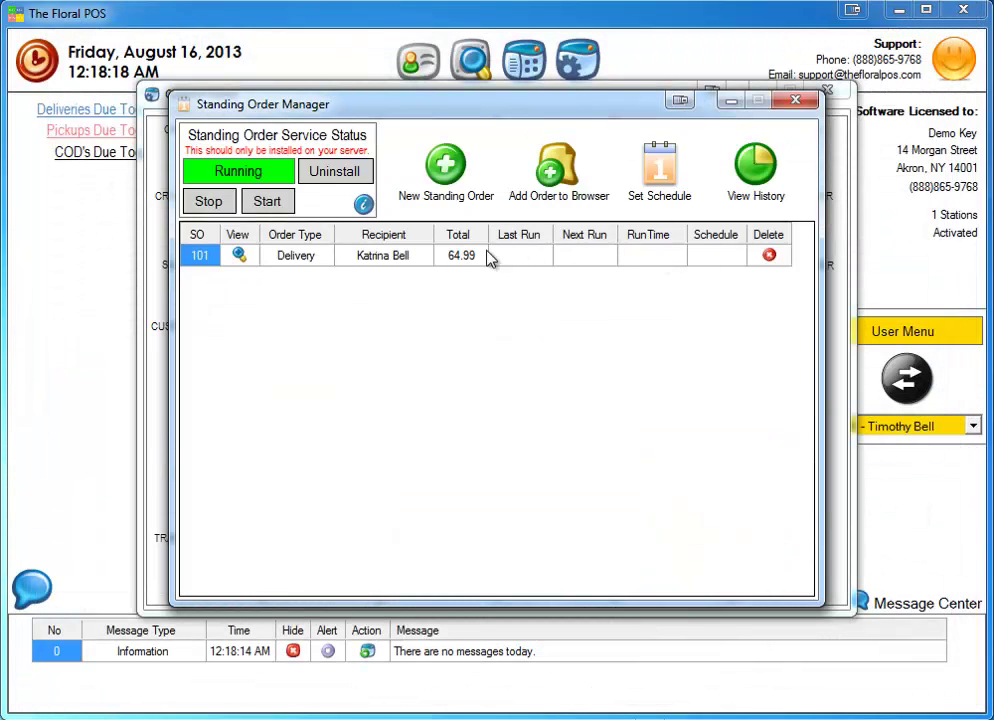
Step: Reopen the saved standing order from the list to review its details, and close it
click(295, 258)
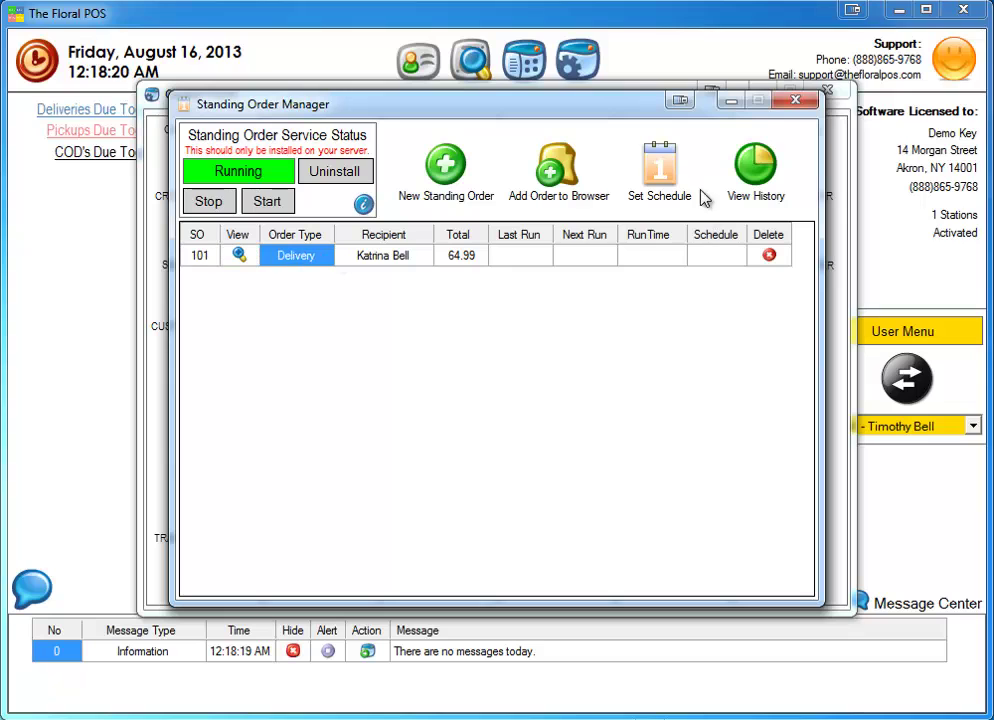
click(251, 257)
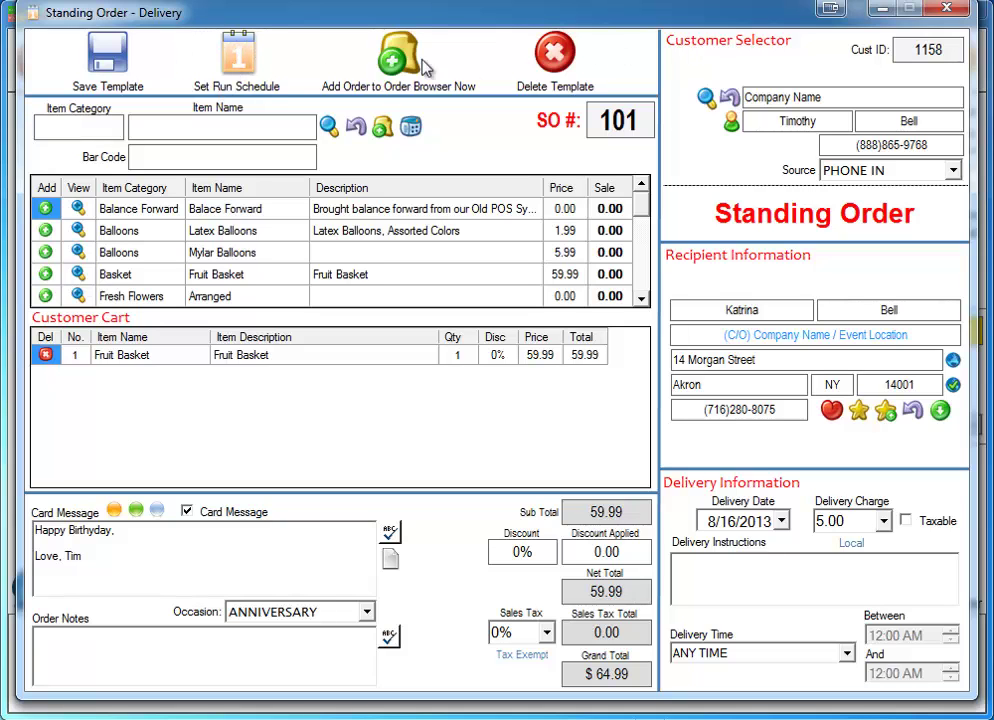
click(946, 10)
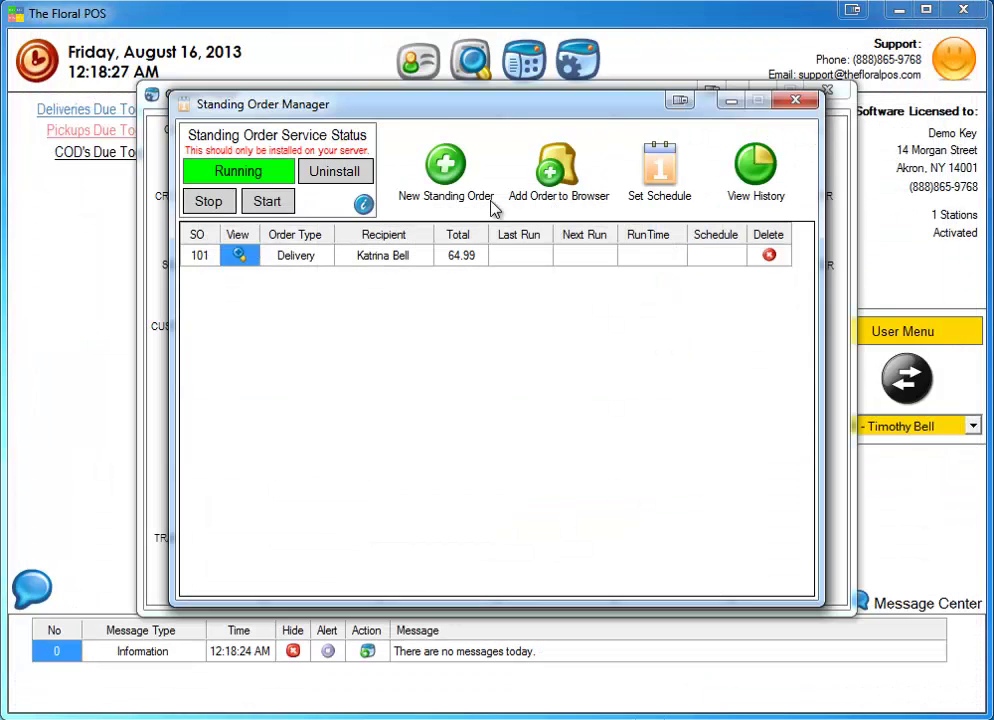
Step: Open the scheduler for the saved delivery standing order and review its Daily, Weekly, Monthly and Once recurrence options
click(414, 256)
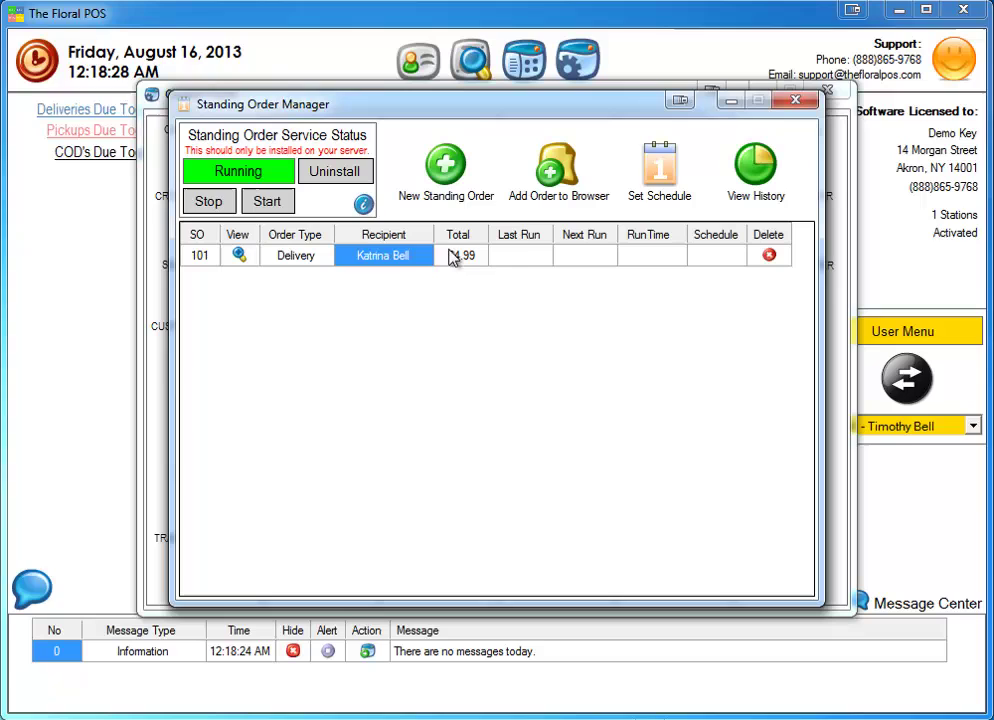
click(667, 180)
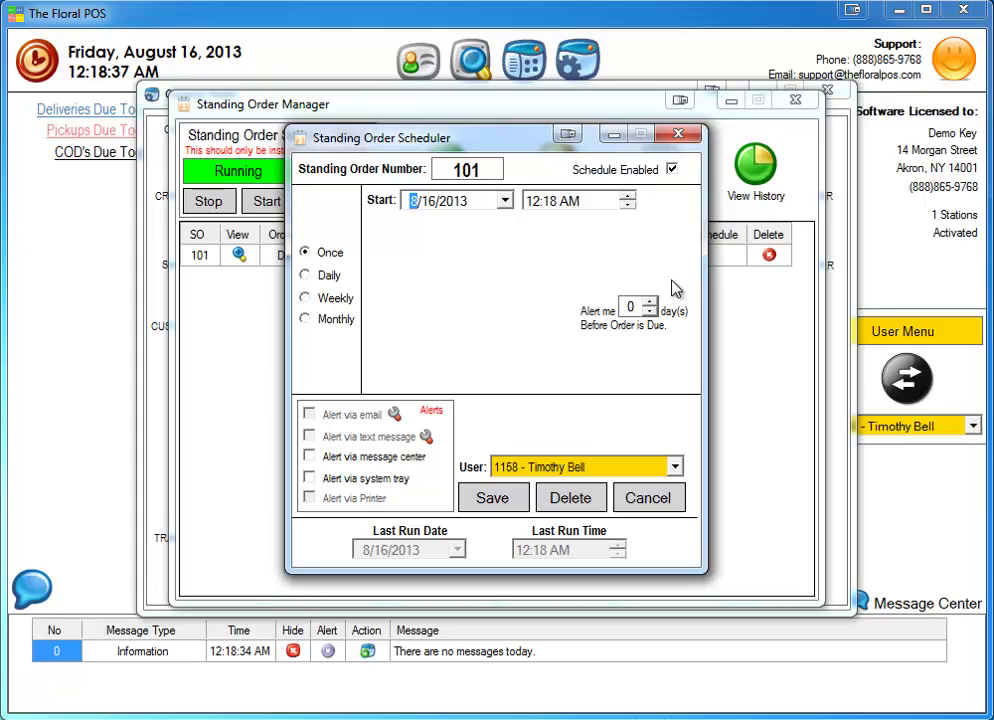
click(305, 275)
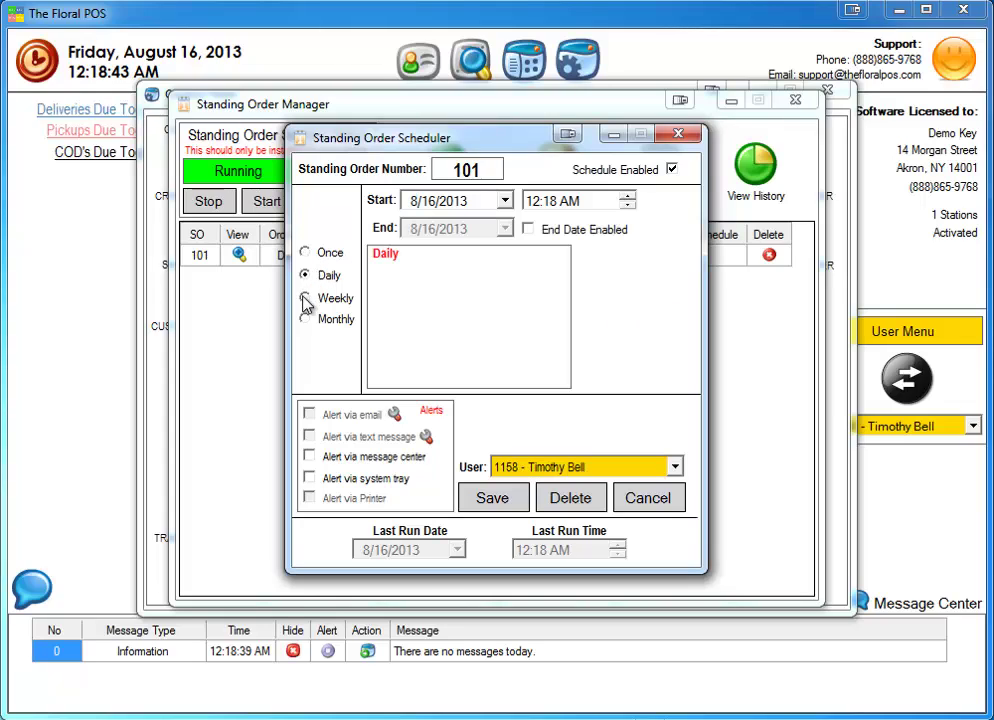
click(307, 301)
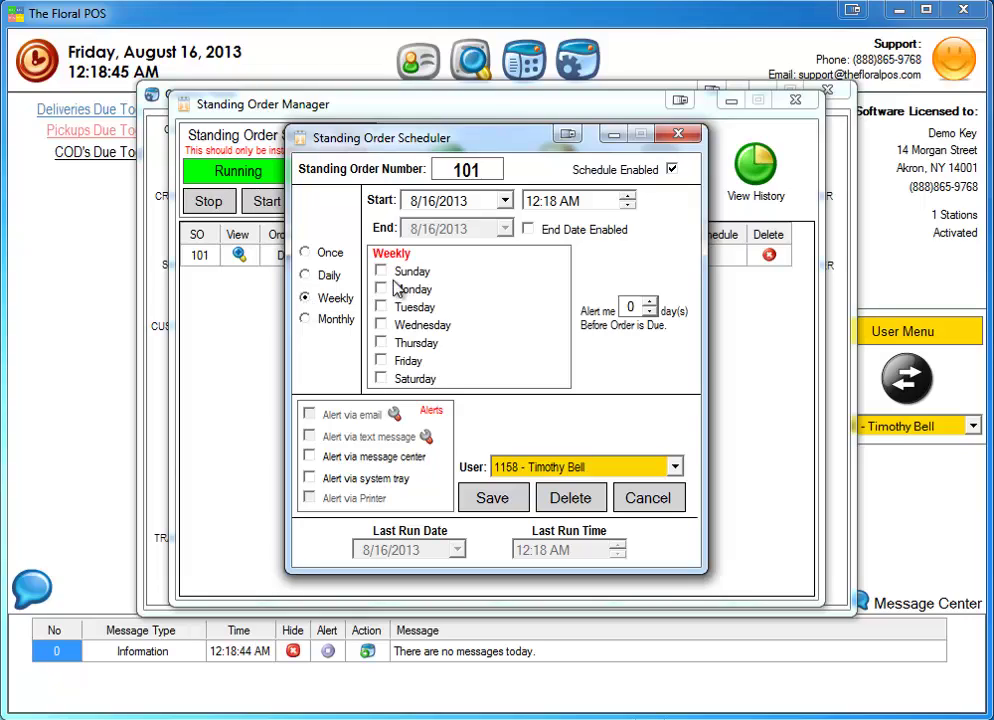
click(306, 320)
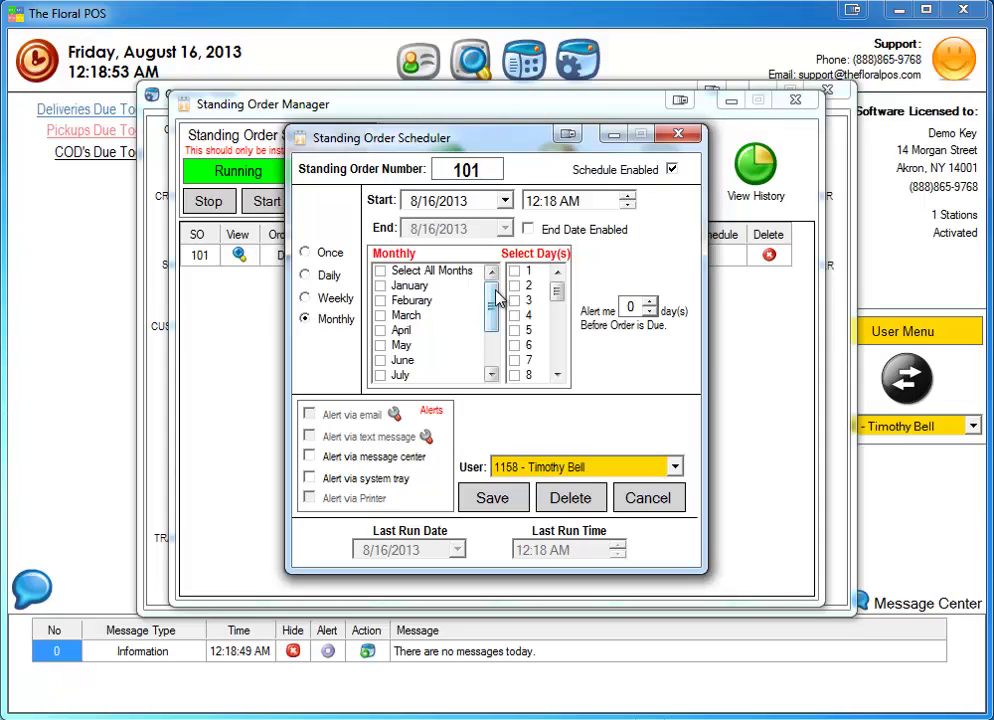
drag(497, 298, 477, 310)
mouse_move(557, 290)
mouse_down()
mouse_move(570, 375)
mouse_move(568, 280)
mouse_up()
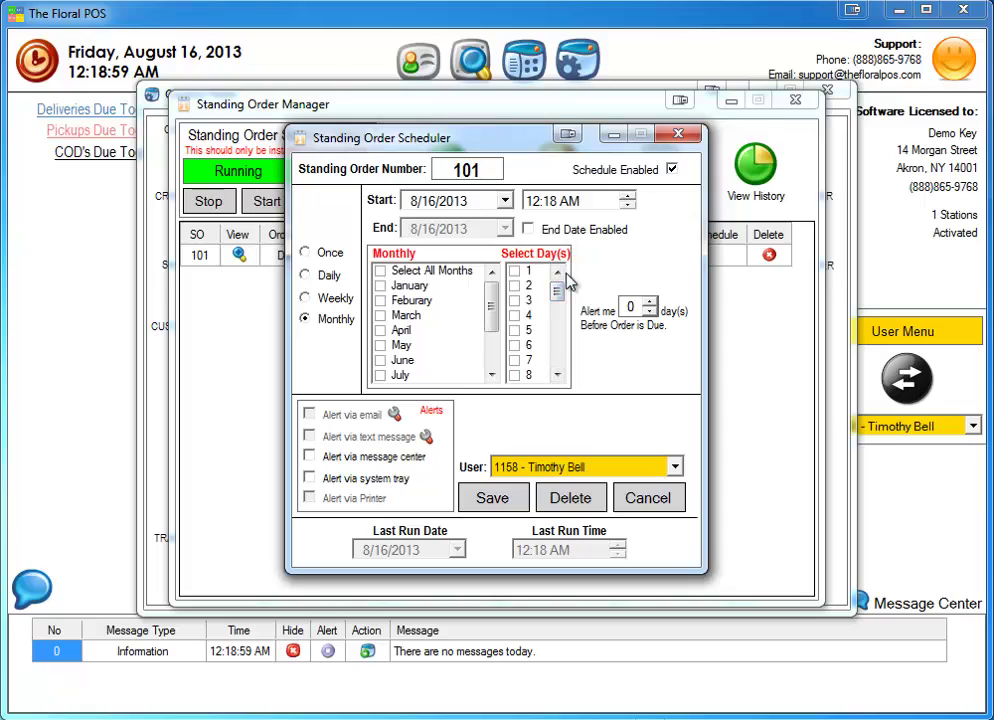
click(320, 253)
click(313, 279)
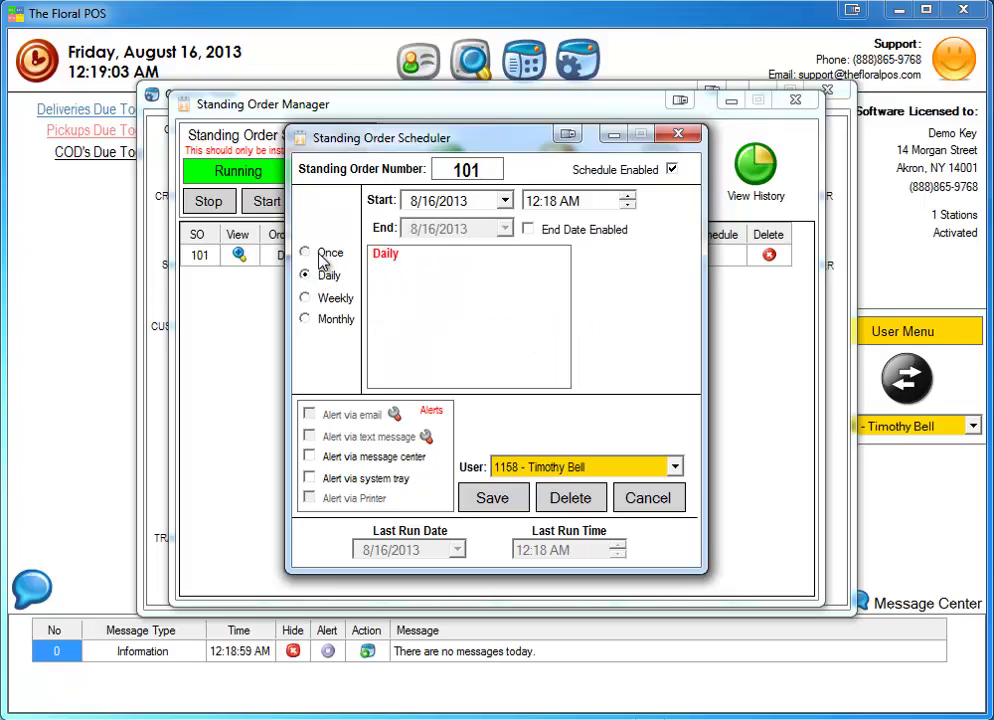
click(320, 254)
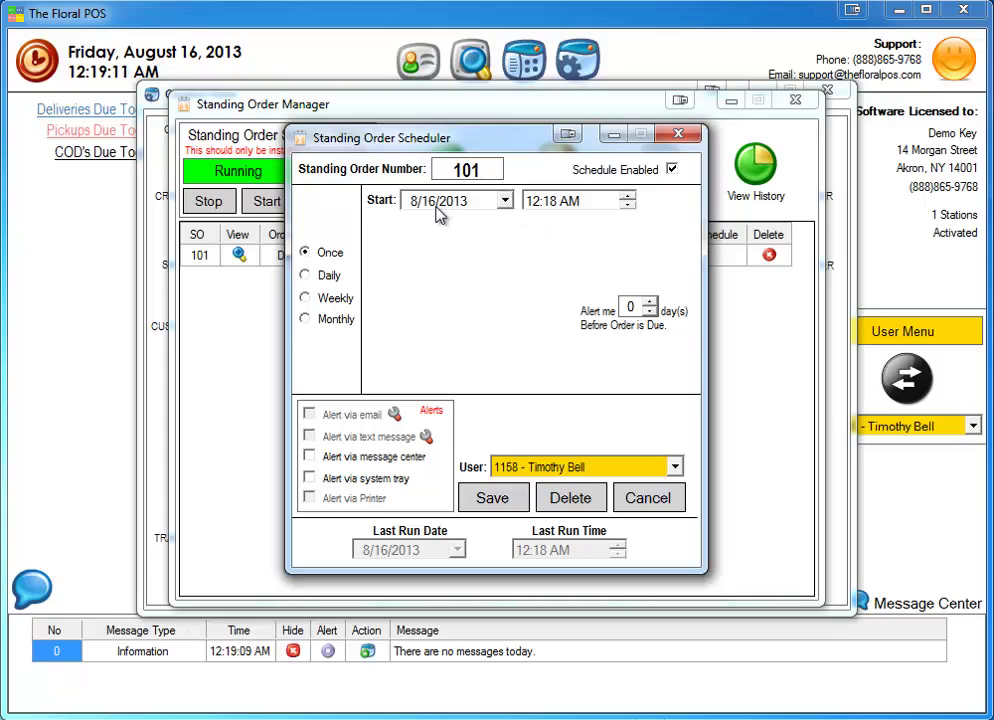
Step: Try a one-time schedule starting 8/20/2013 with an alert 2 days before the order is due, and reset the alert to 0 days
click(503, 202)
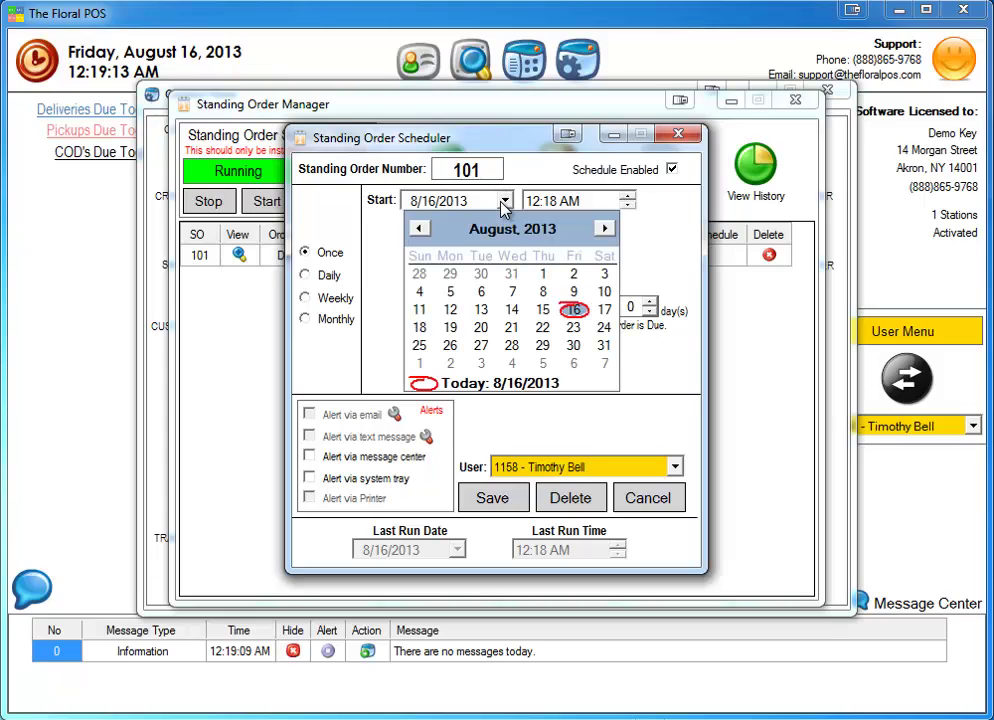
click(481, 328)
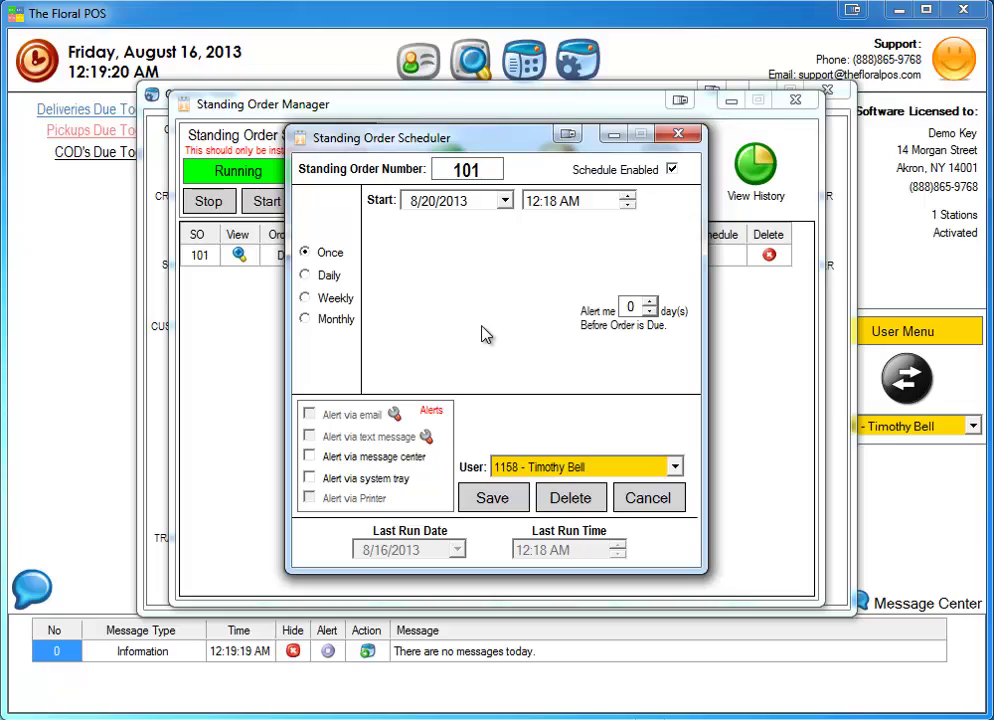
click(650, 303)
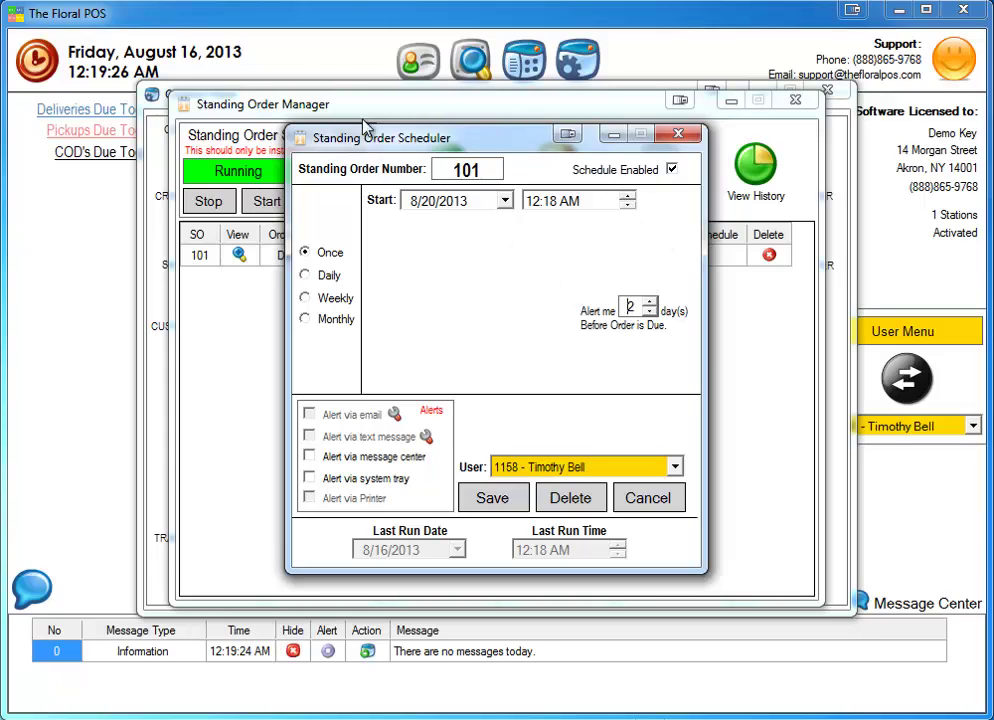
double_click(650, 314)
scroll(630, 305, up, 2)
scroll(621, 313, down, 2)
Step: Try a weekly schedule on Tuesday and test the alert lead time, resetting it to 0 days
click(326, 281)
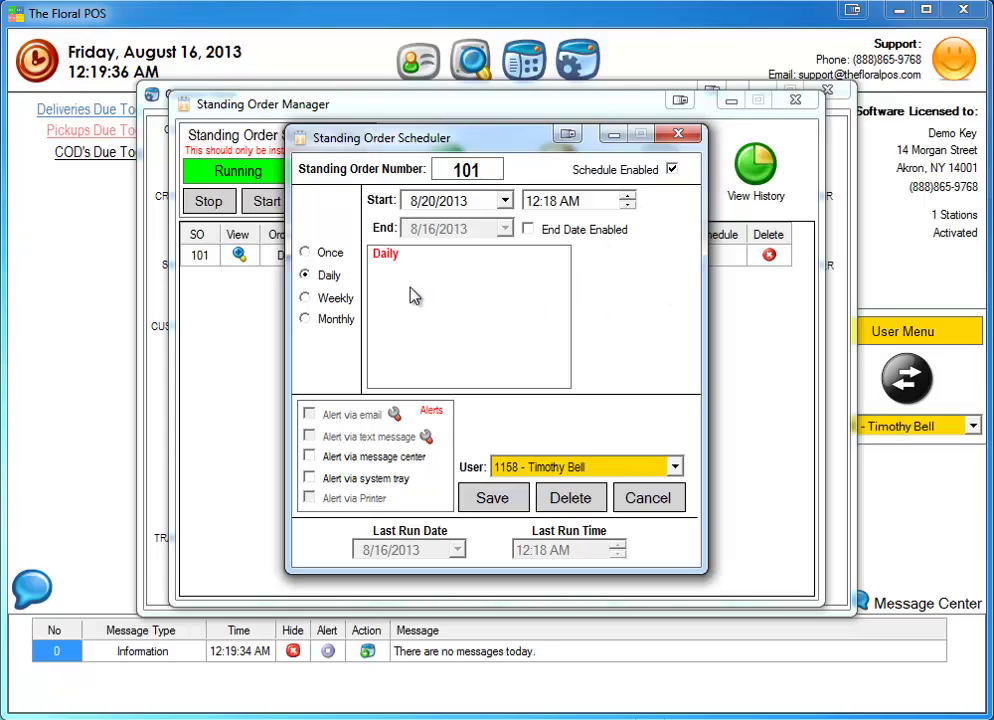
click(335, 302)
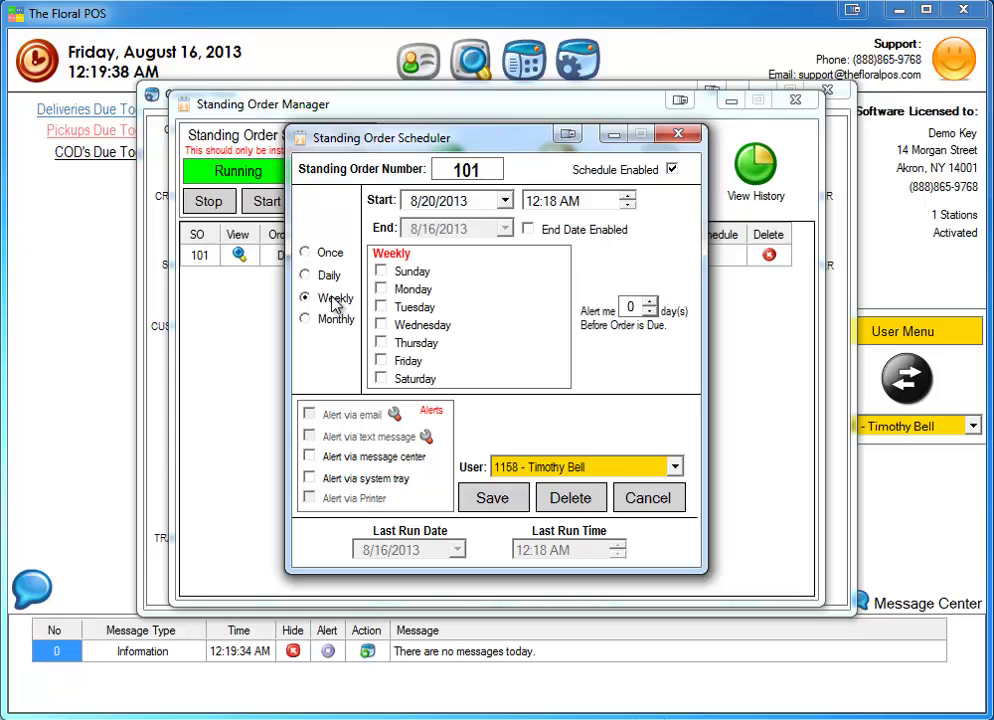
click(320, 324)
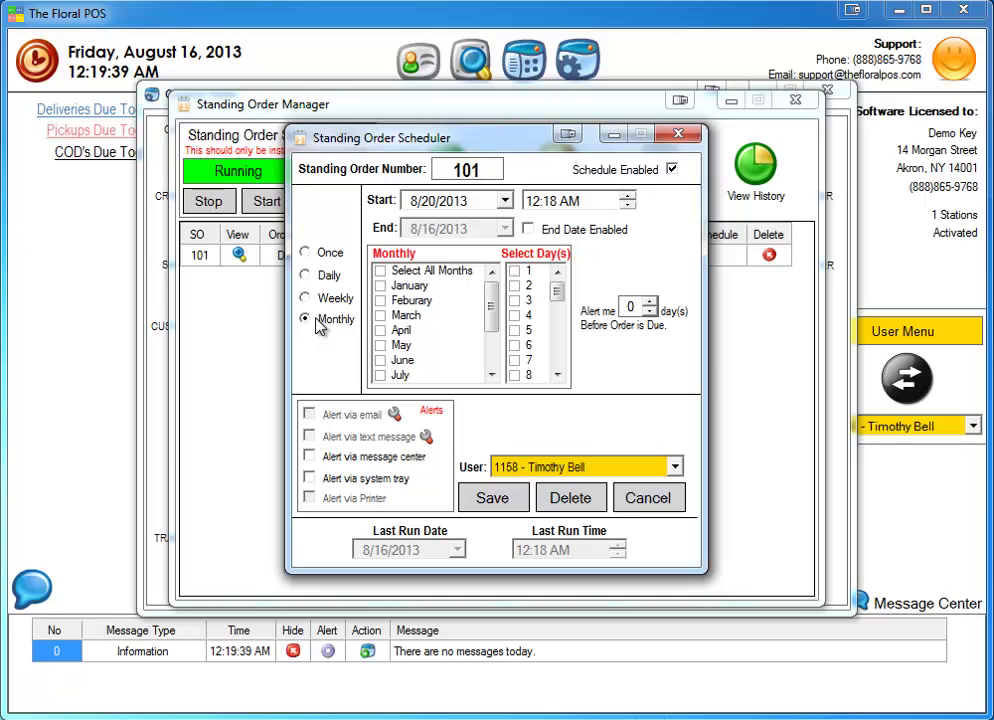
click(327, 305)
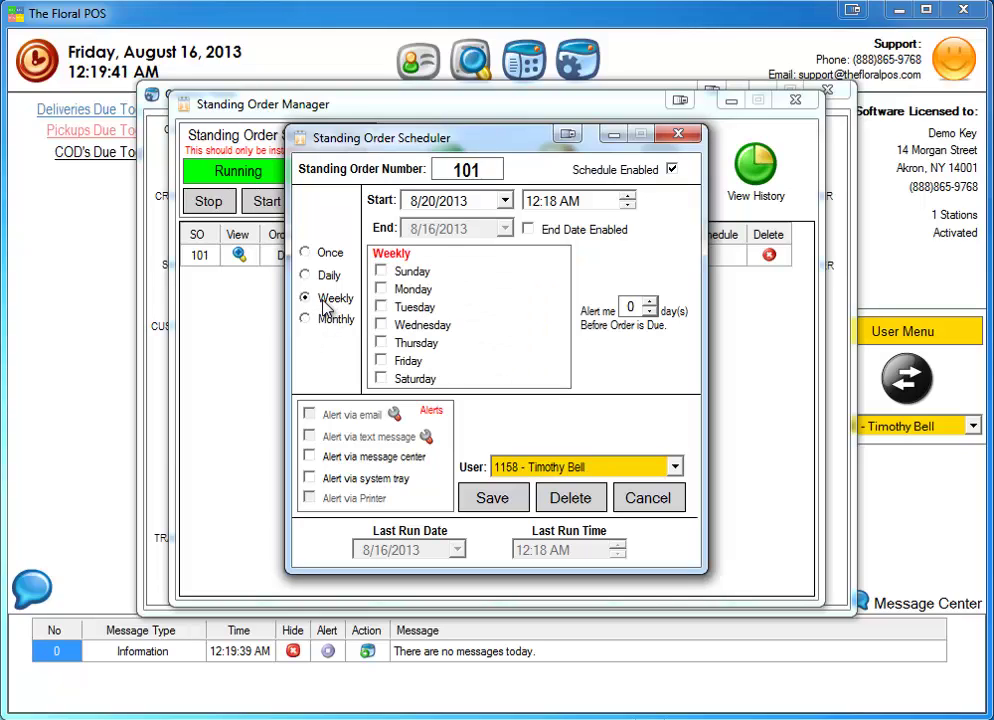
click(650, 303)
click(650, 303)
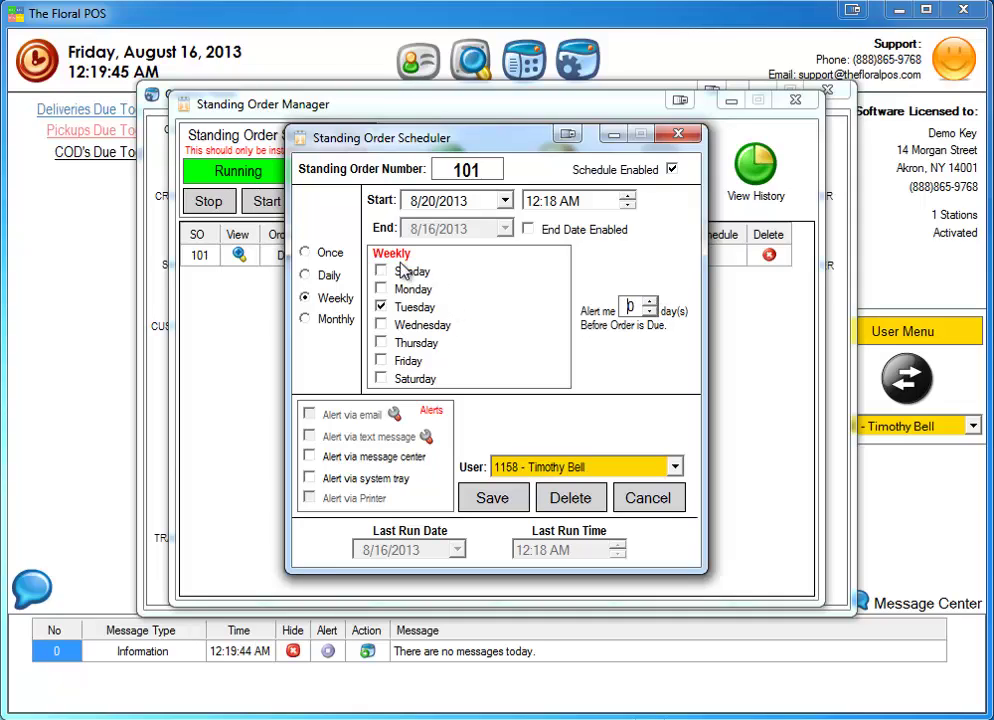
click(649, 303)
click(650, 304)
click(650, 311)
click(650, 311)
Step: Compare the settings offered for monthly, weekly, daily and one-time schedules, including the alert lead time
click(326, 320)
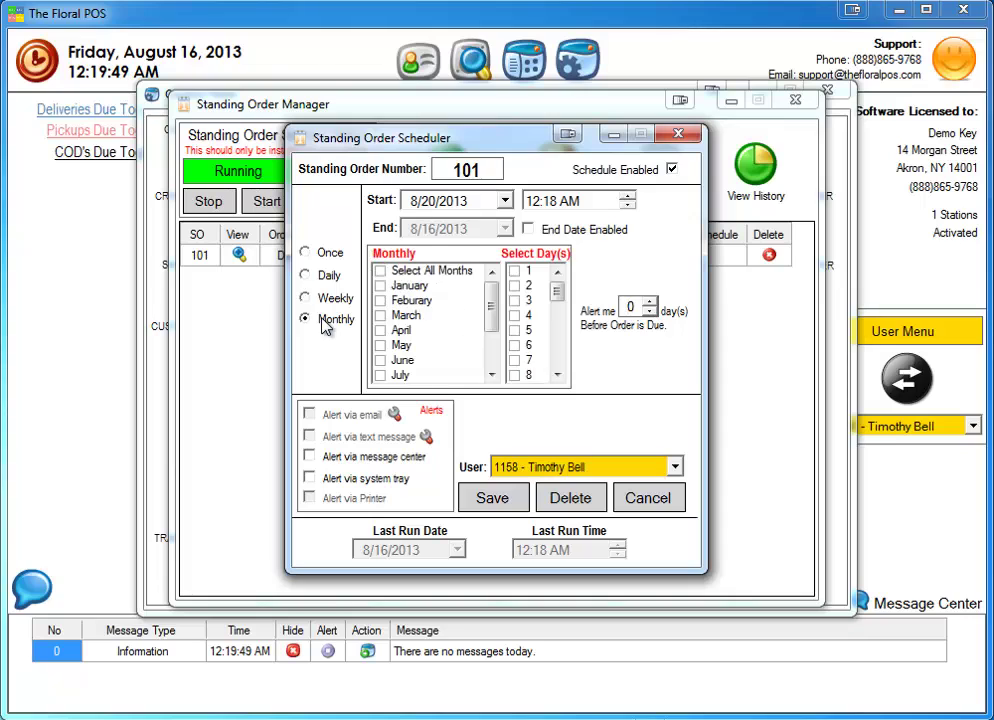
click(330, 298)
click(328, 275)
click(326, 252)
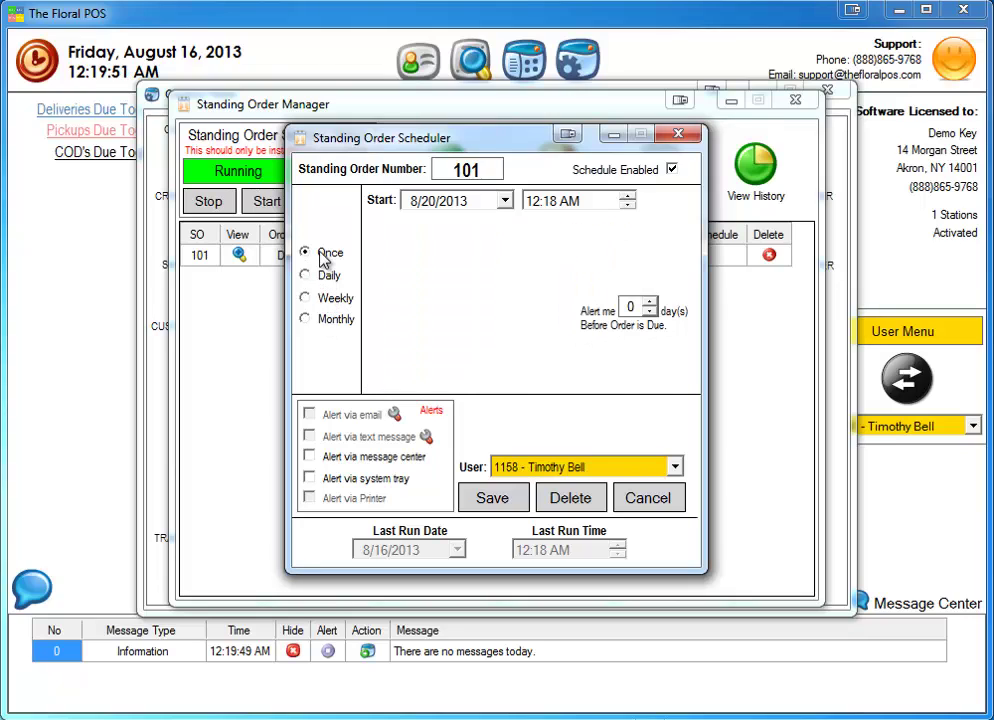
click(326, 276)
click(324, 298)
click(318, 320)
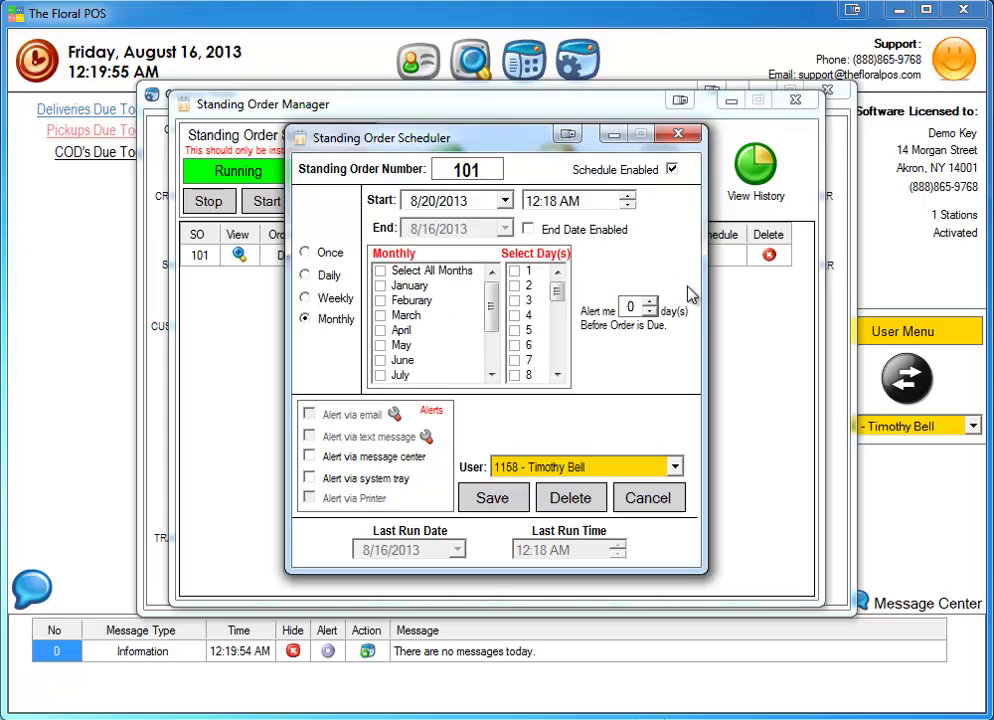
Step: Schedule the standing order weekly on Saturday with an alert 1 day before the order is due
click(314, 298)
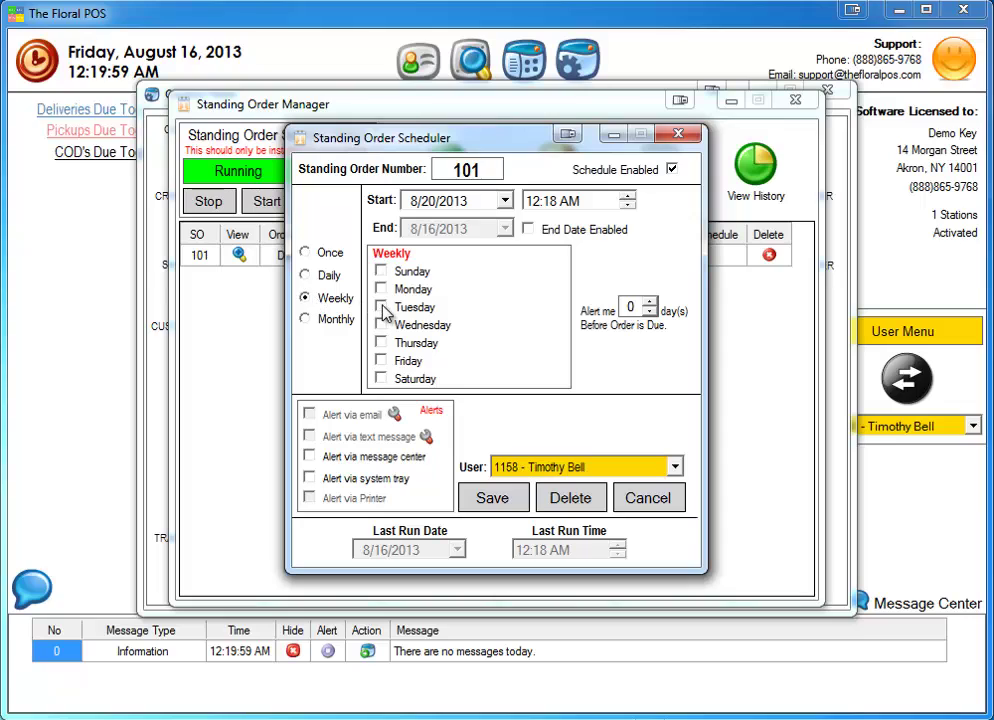
click(381, 379)
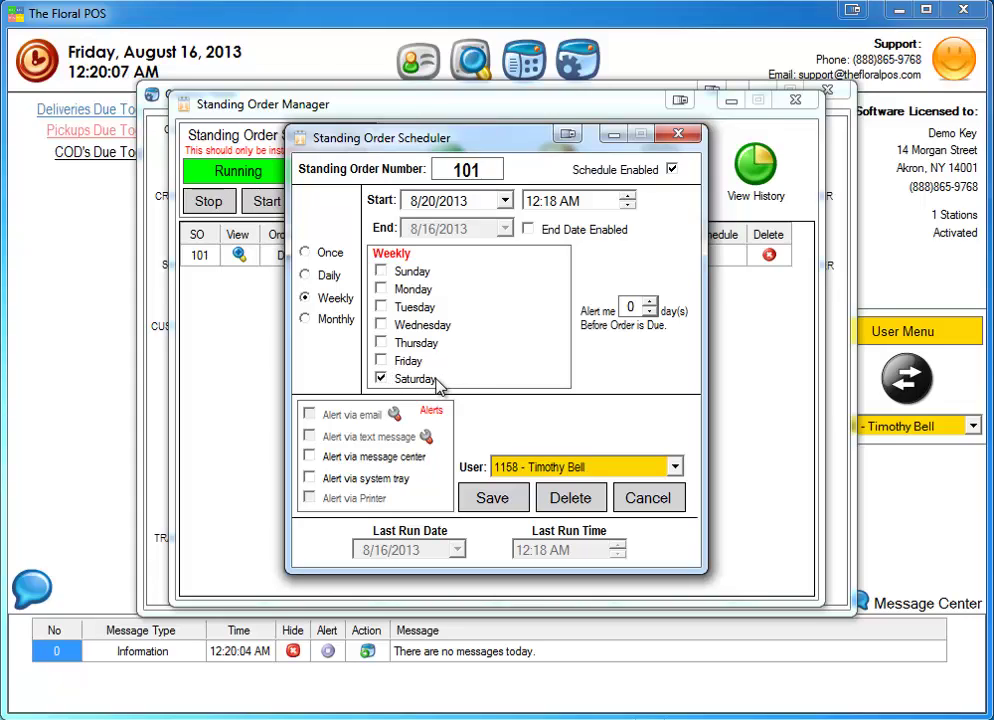
click(650, 303)
scroll(583, 318, down, 1)
click(649, 304)
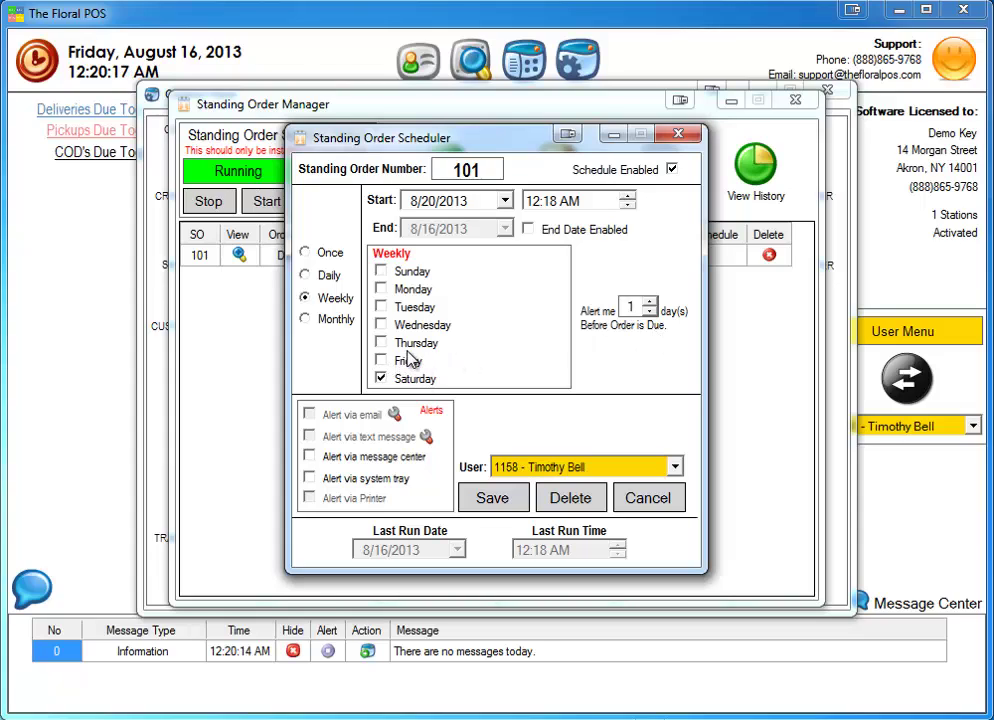
Step: Set the schedule's start to 8/1/2013 at 12:00 AM
click(552, 201)
text(00)
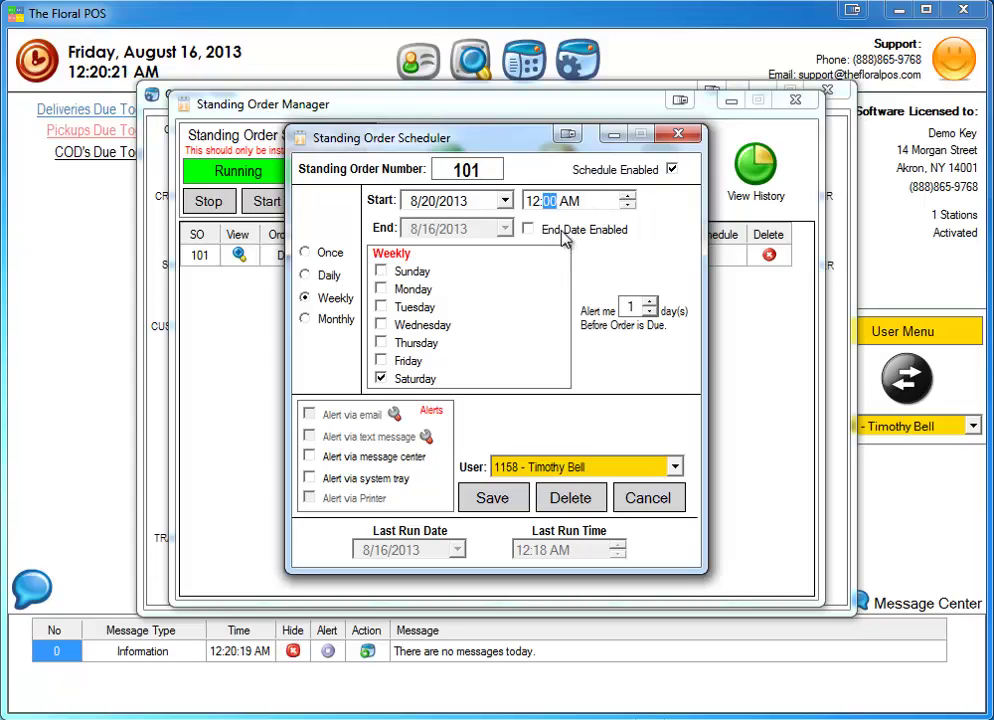
click(432, 202)
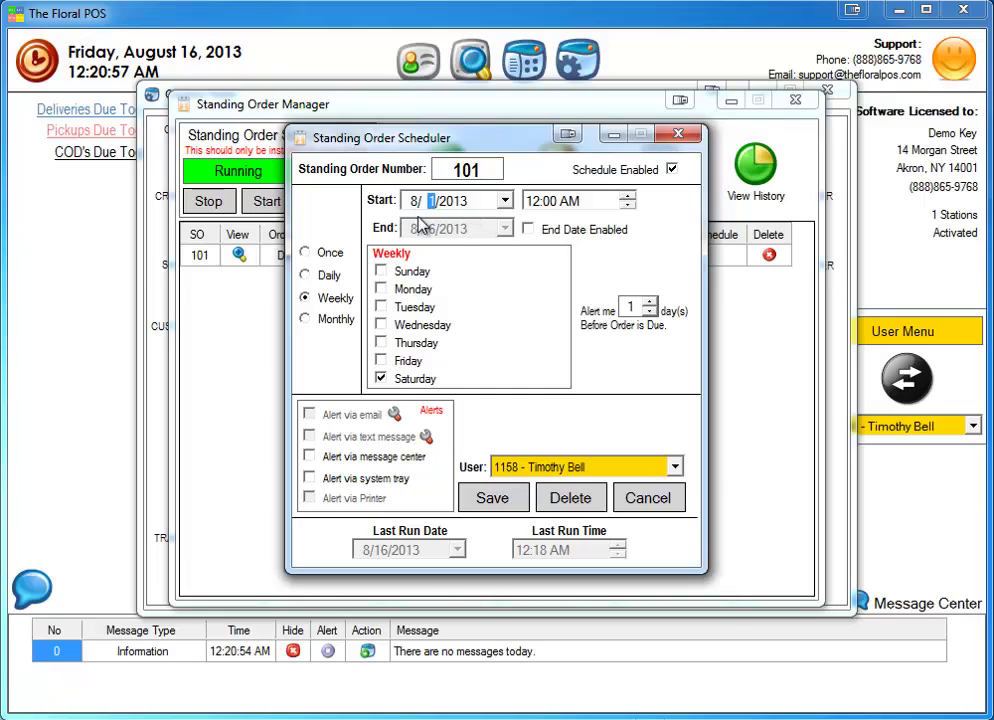
Step: Enable an end date for the weekly schedule and set it to 8/31/2013
click(558, 233)
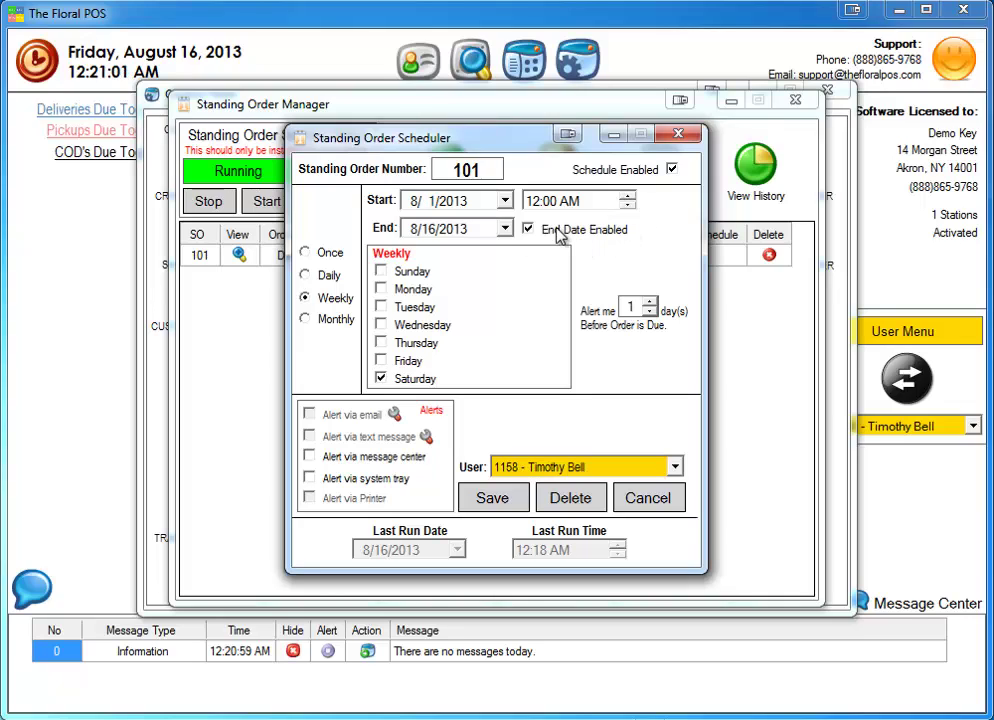
click(529, 230)
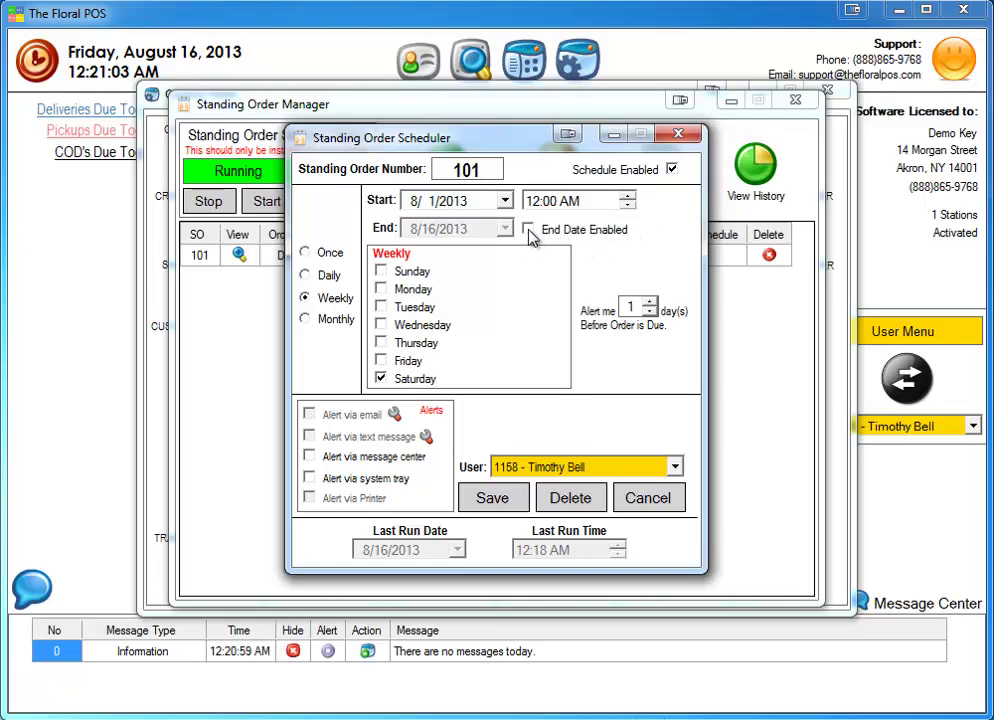
click(529, 230)
click(505, 228)
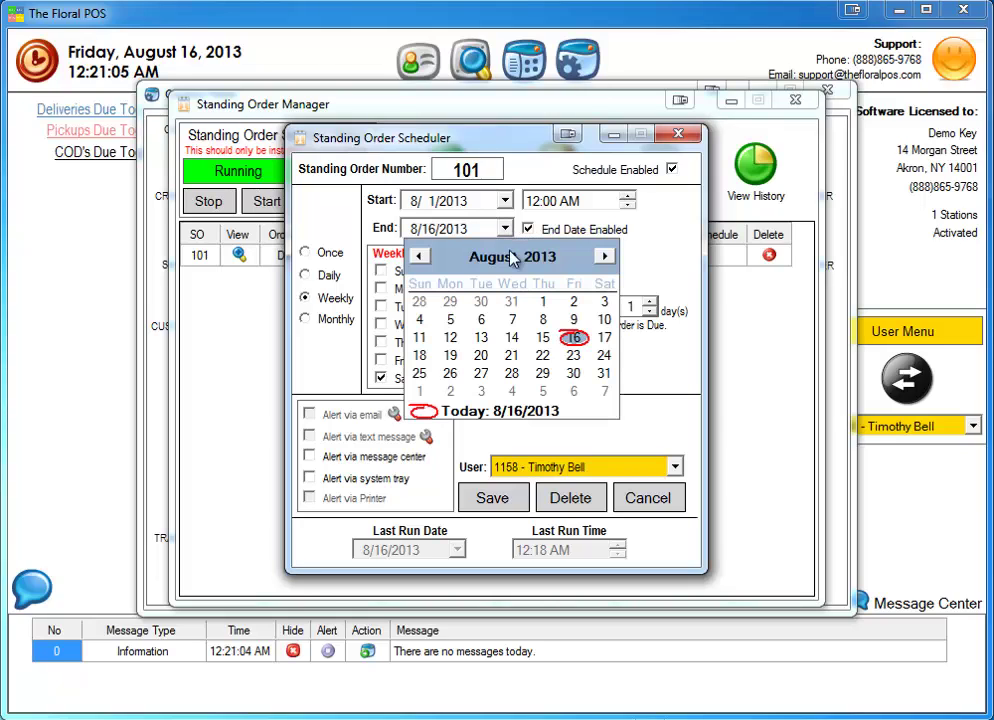
click(605, 339)
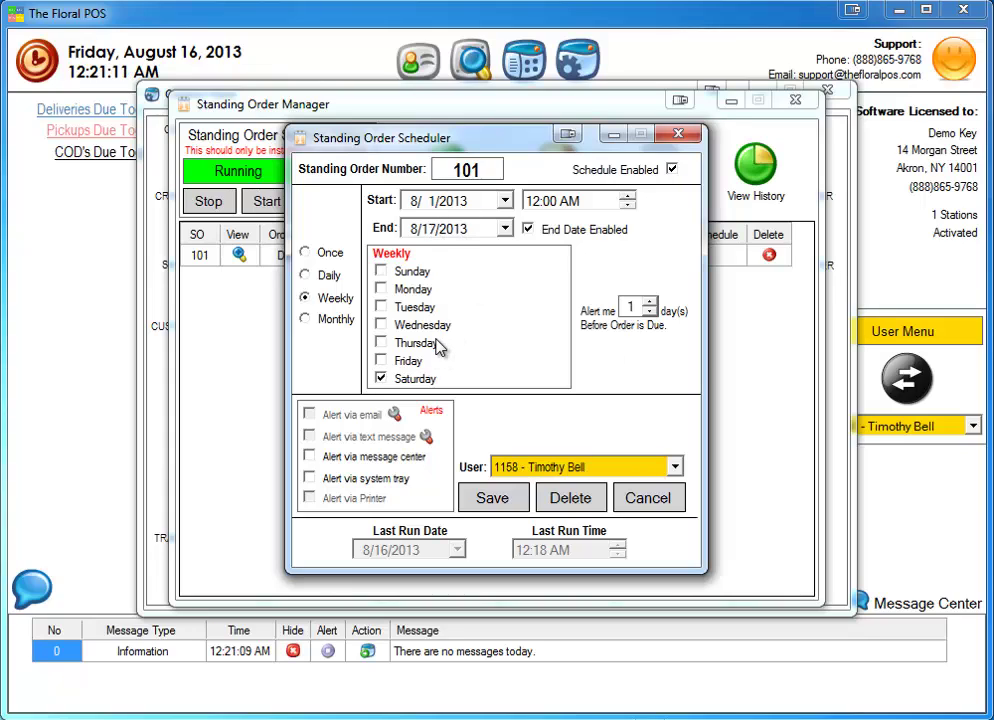
click(505, 228)
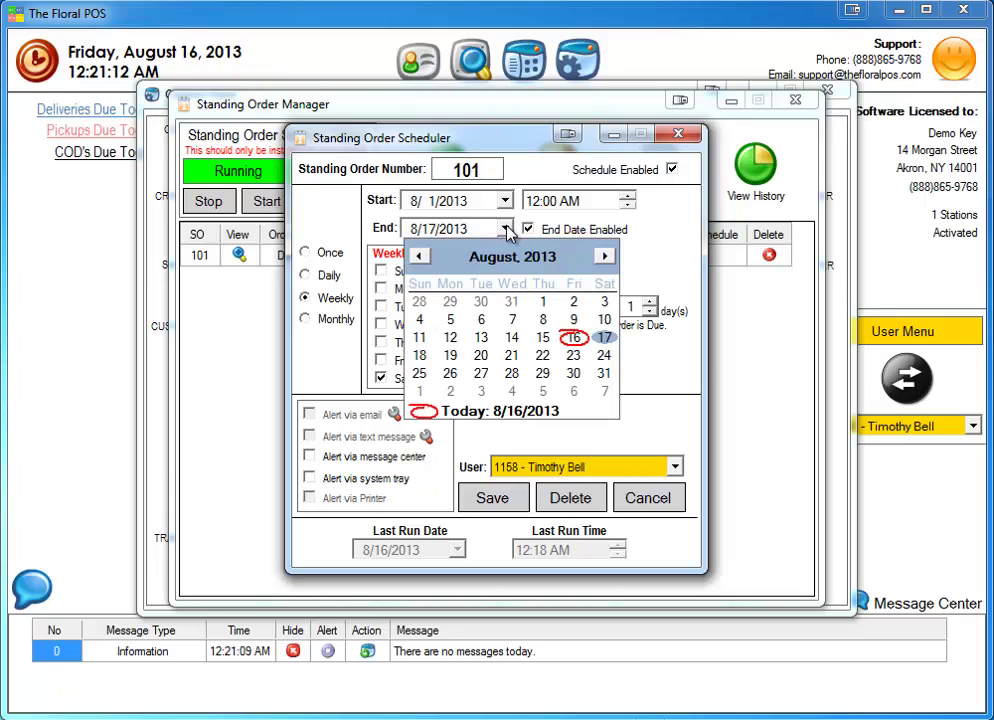
click(604, 374)
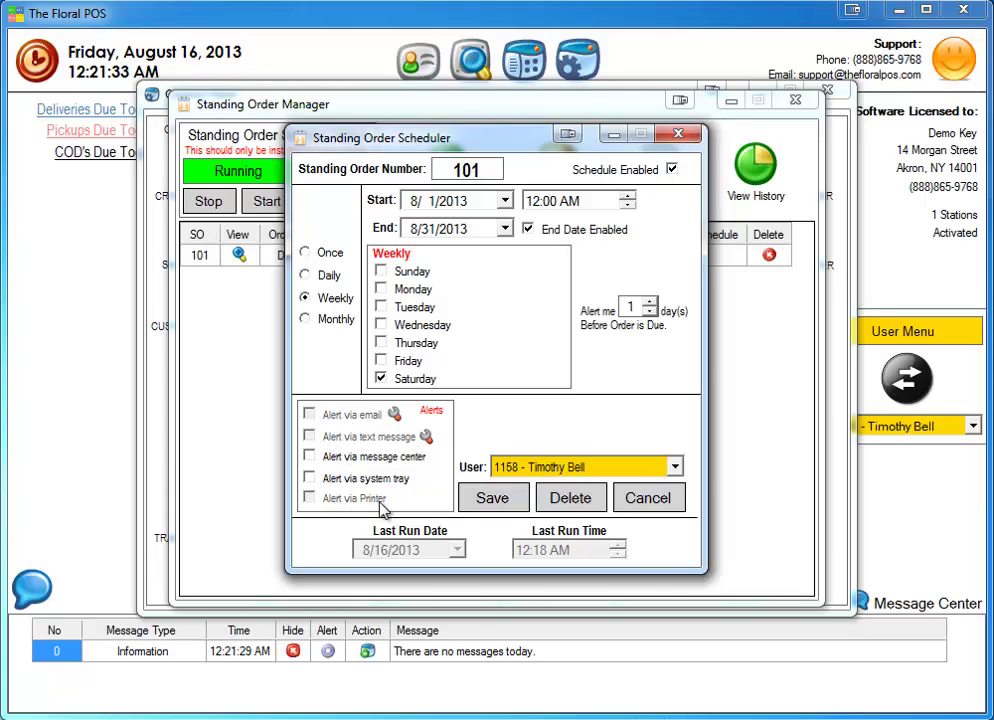
Step: Turn on alerts via message center and system tray, and save the standing order schedule
click(313, 456)
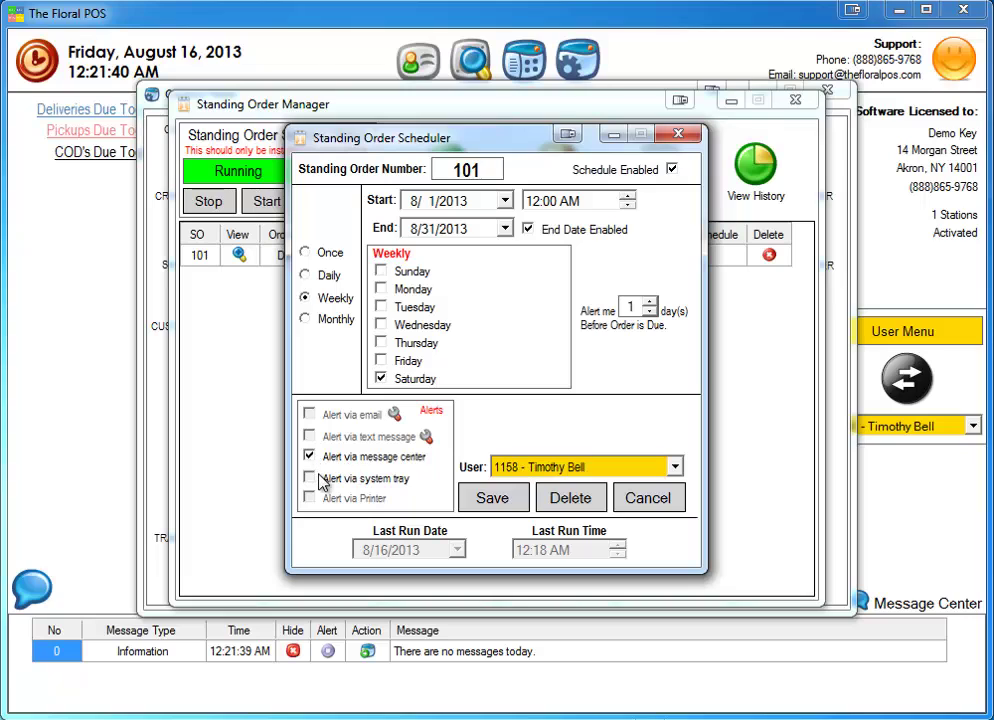
click(325, 480)
click(496, 497)
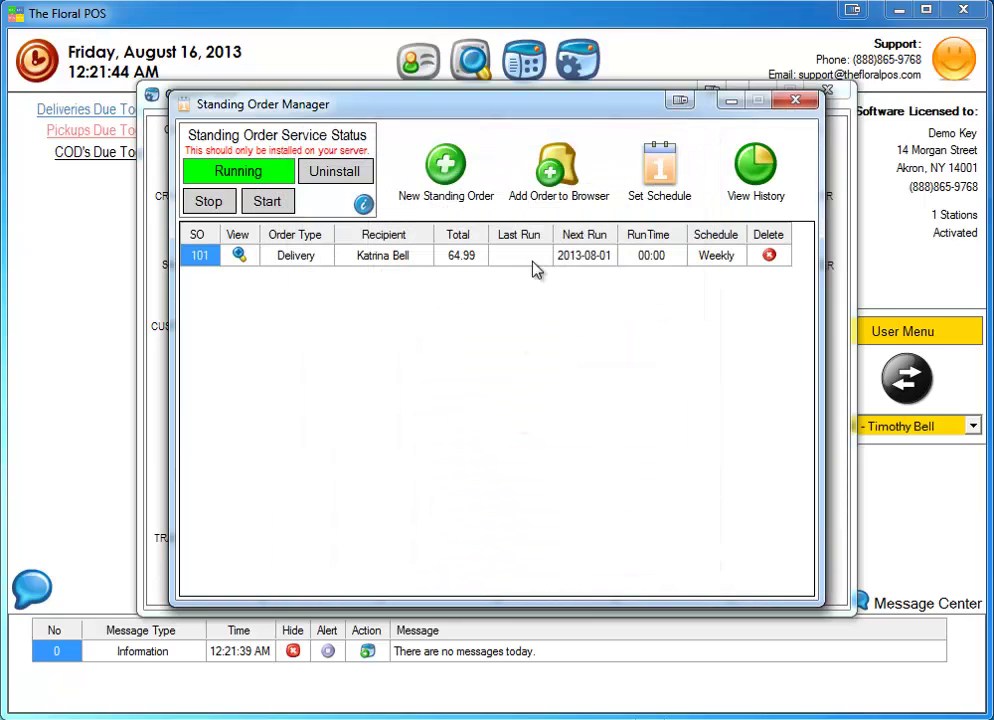
Step: Close the Standing Order Manager and Control Panel, and select the standing order due message in the Message Center
click(794, 104)
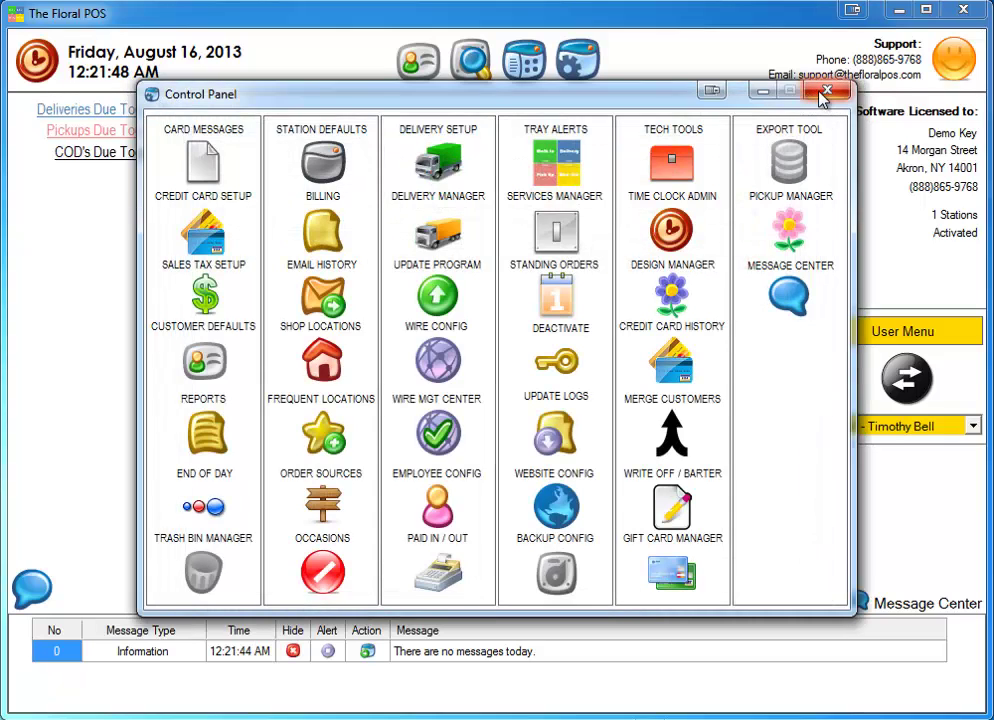
click(820, 97)
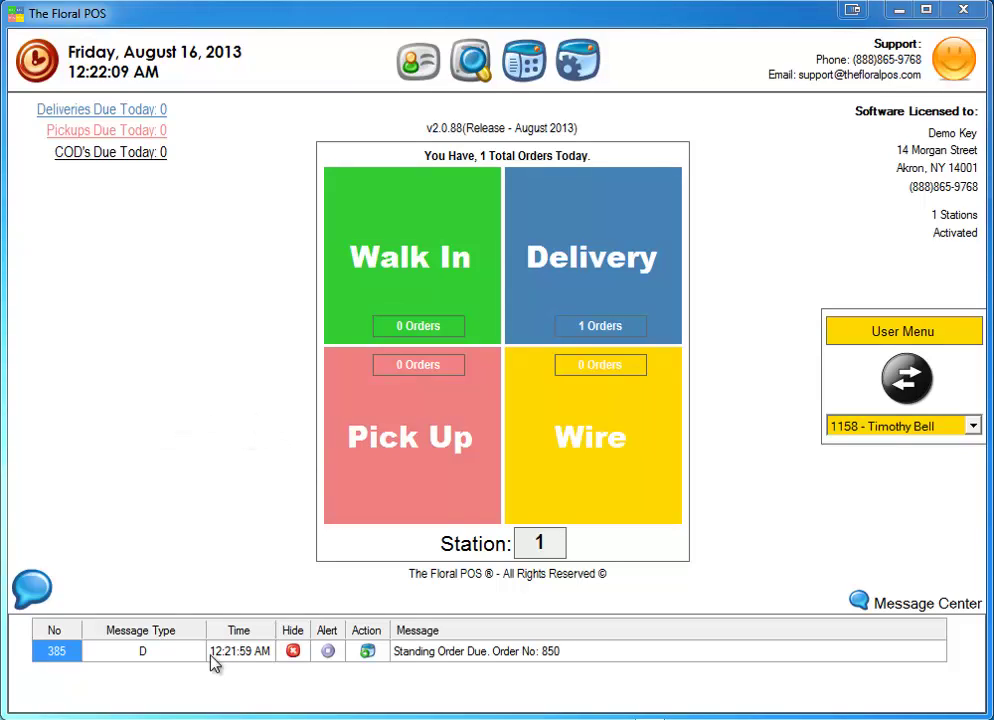
click(478, 658)
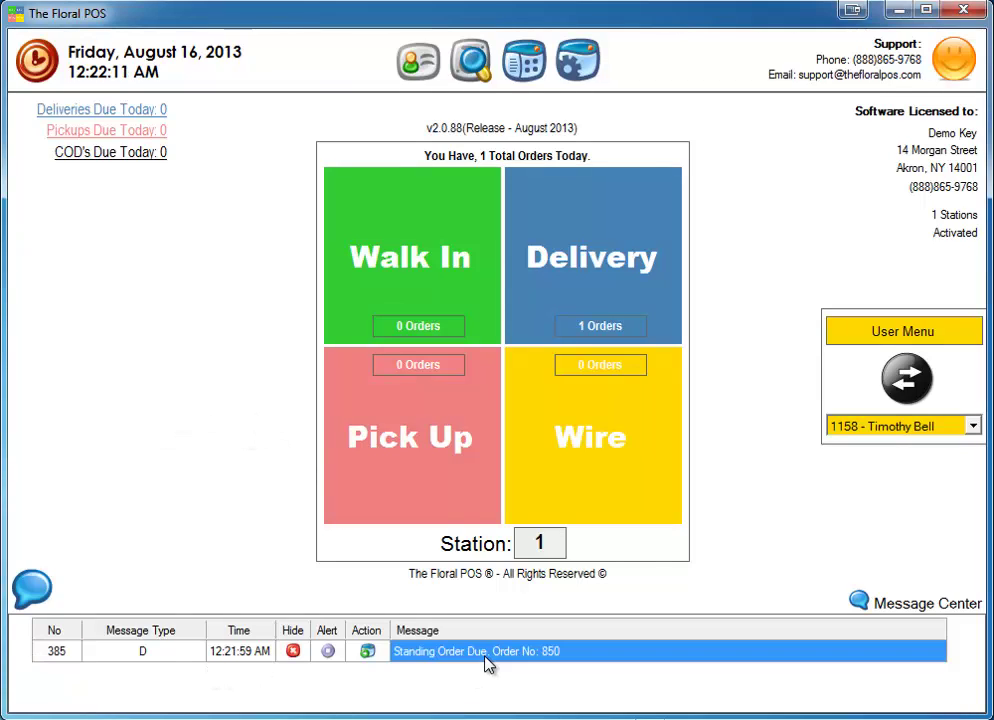
Step: Open the due standing order from its Message Center entry and unlock it for editing
click(157, 658)
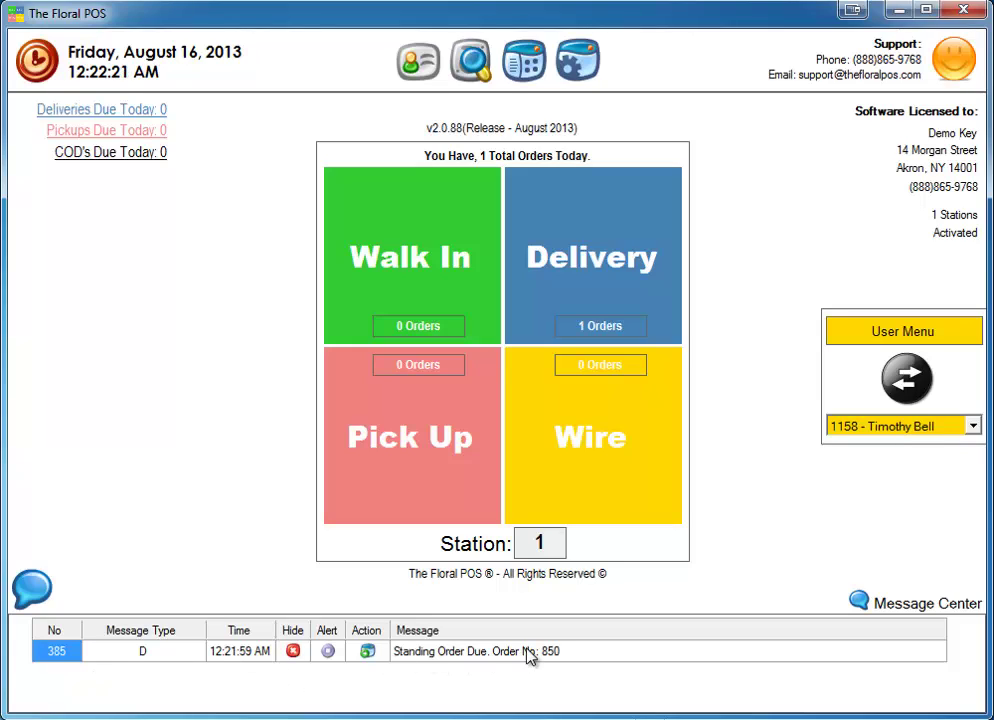
click(368, 652)
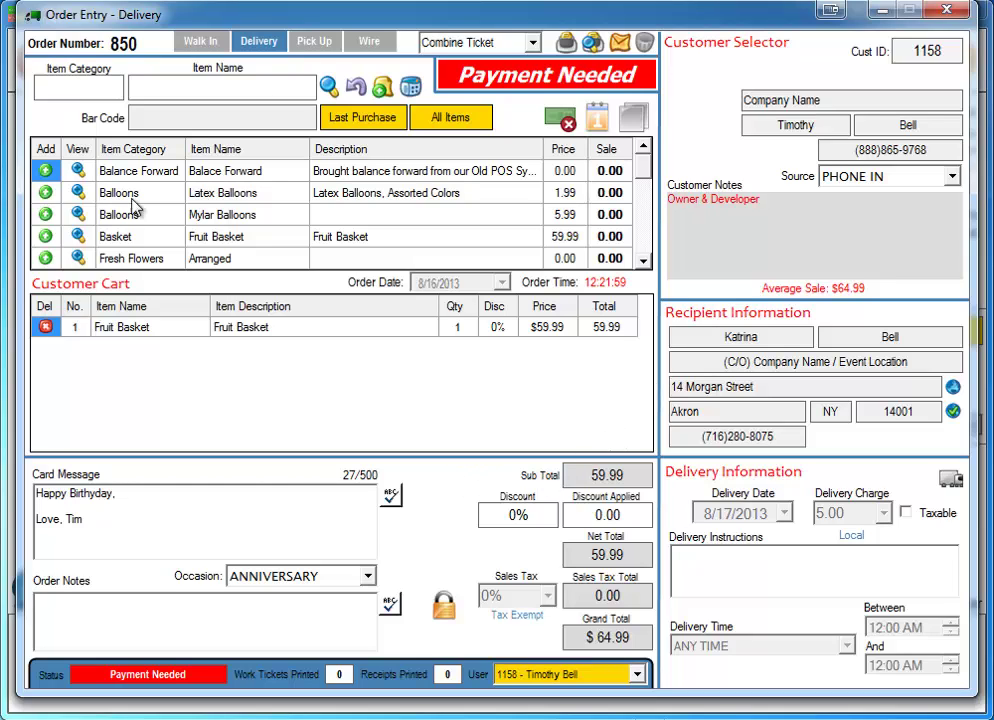
click(445, 607)
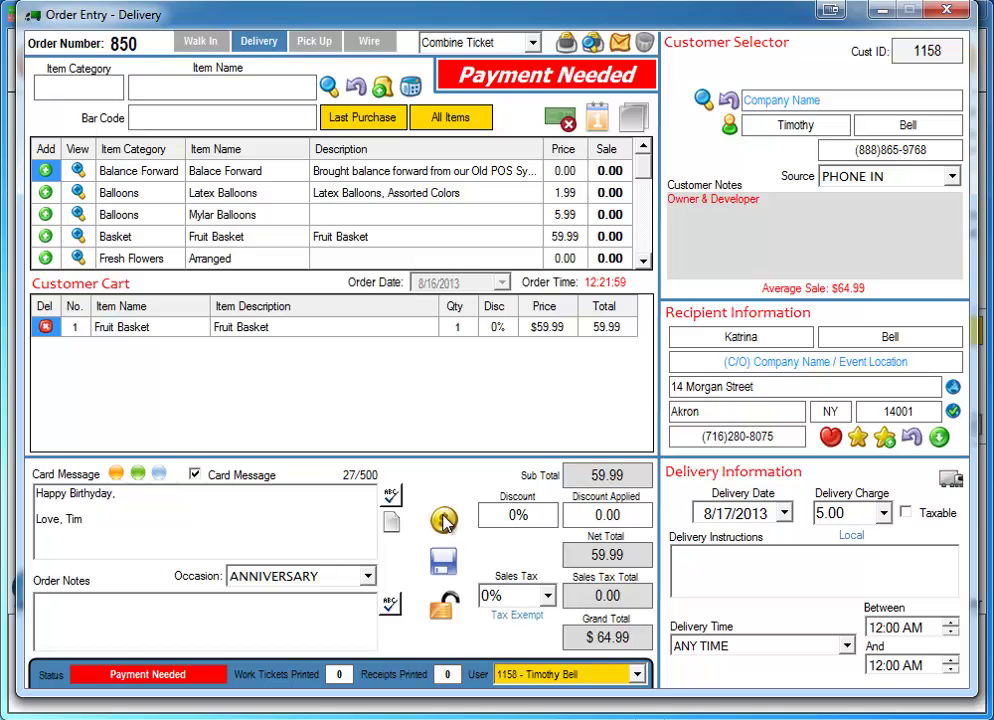
Step: View the Credit Card 1 payment option for the order's full total, and close the payment window and the order without accepting payment
click(445, 520)
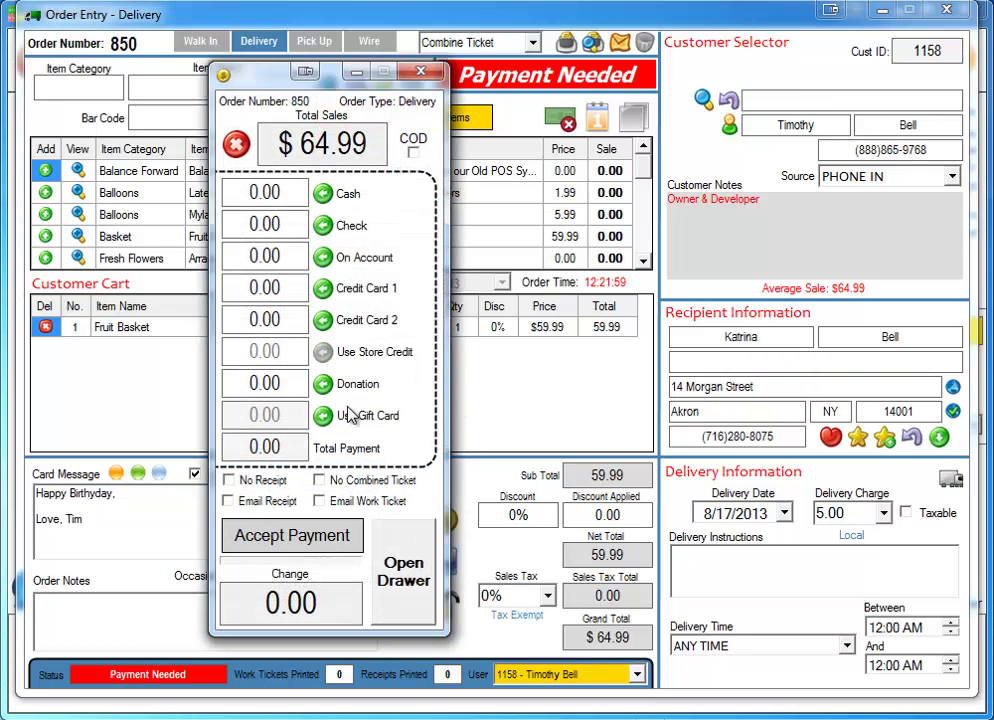
click(323, 288)
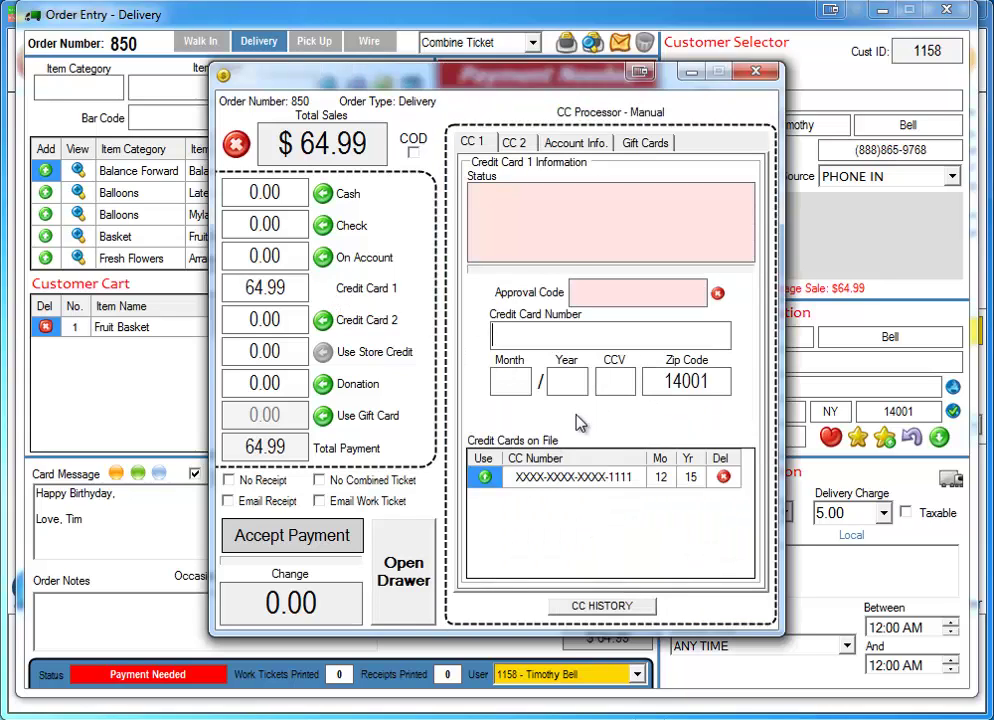
click(758, 73)
click(679, 427)
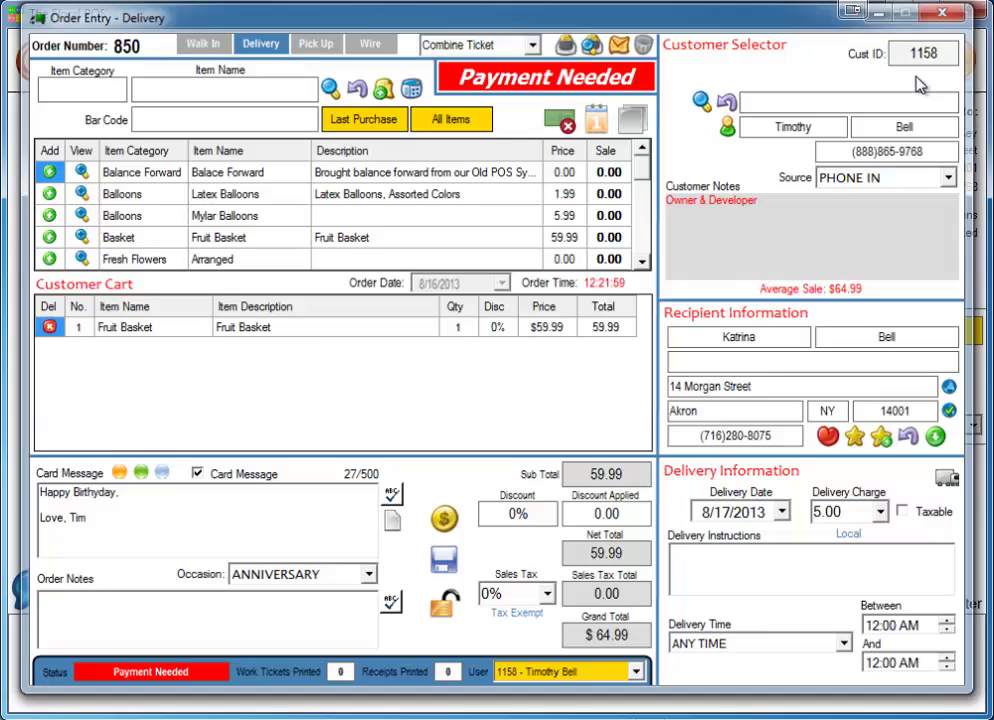
click(942, 12)
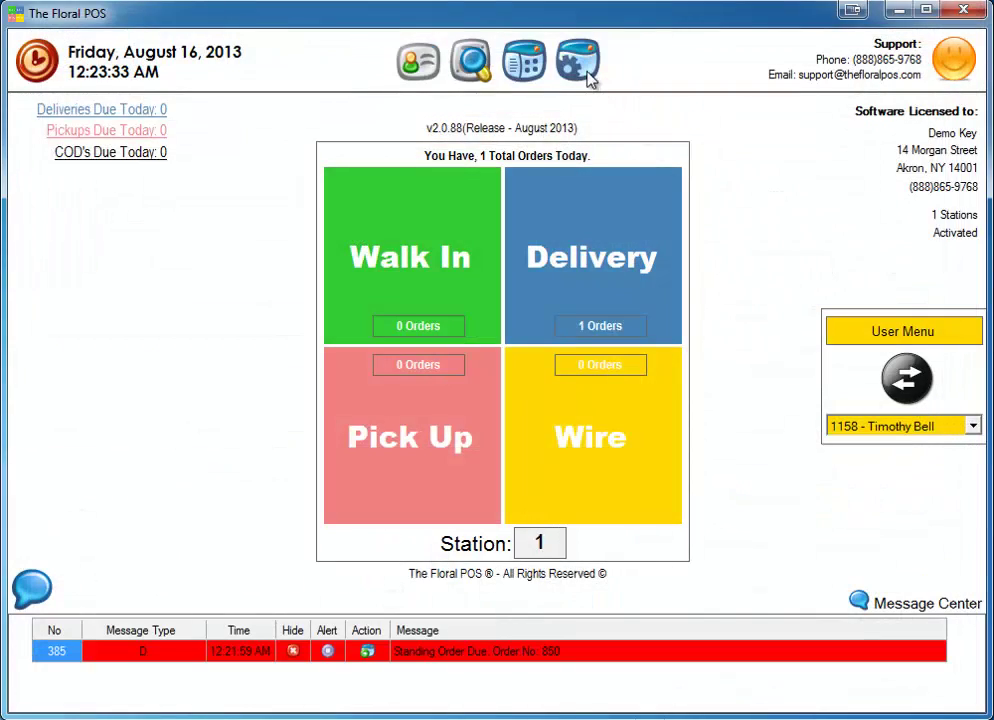
Step: Review the monthly and weekly options in the Fruit Basket standing order's schedule, and close the scheduler without saving
click(588, 76)
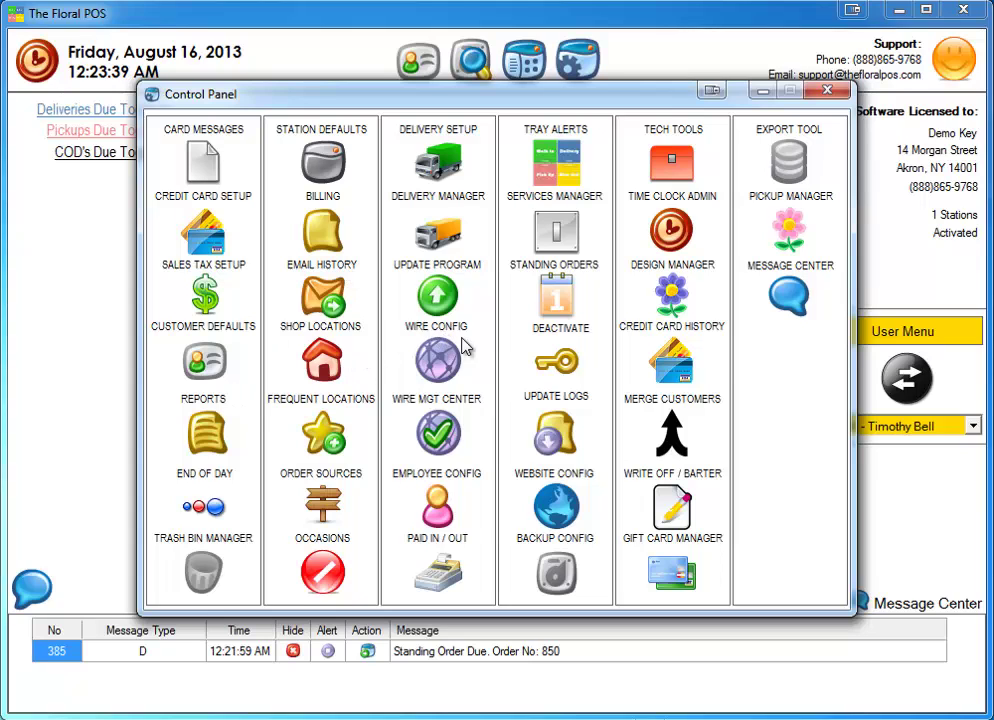
click(558, 294)
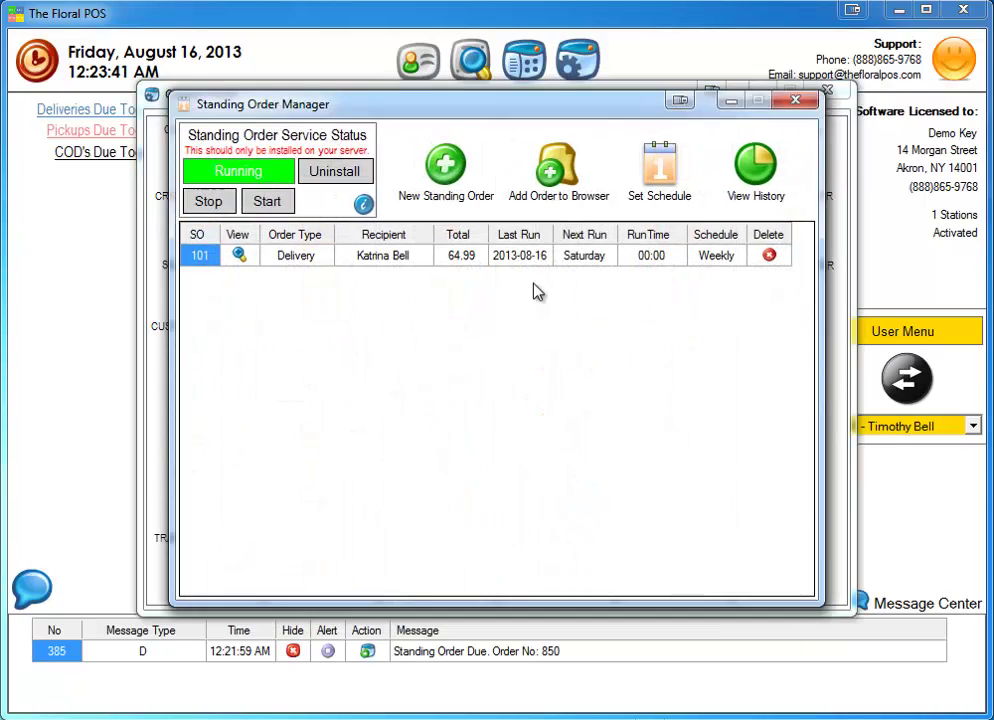
click(522, 257)
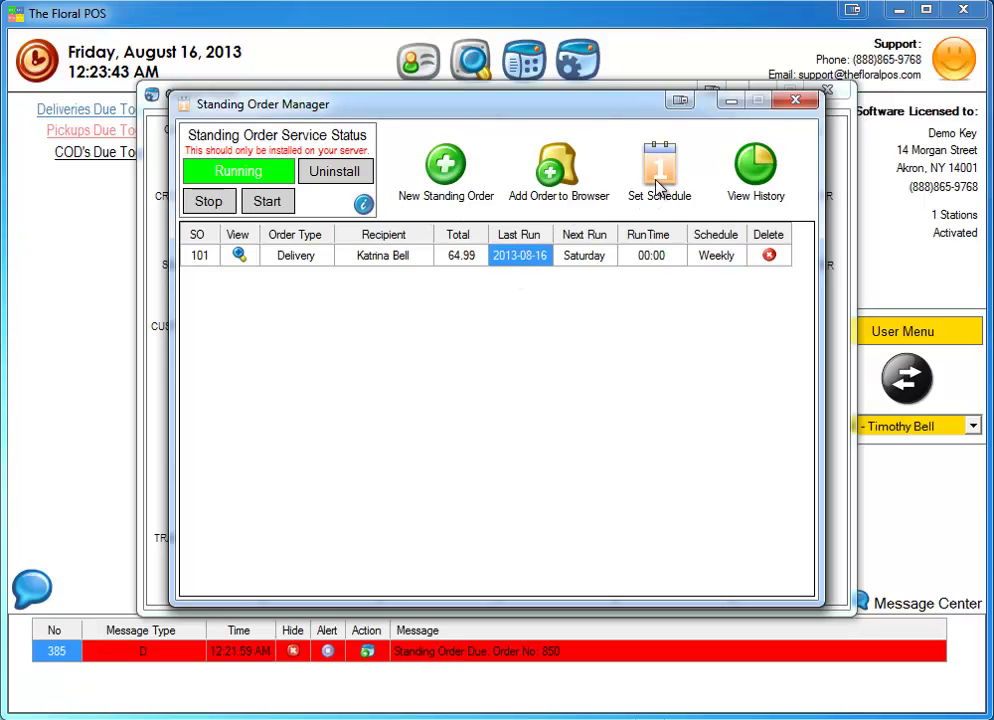
click(660, 187)
click(306, 320)
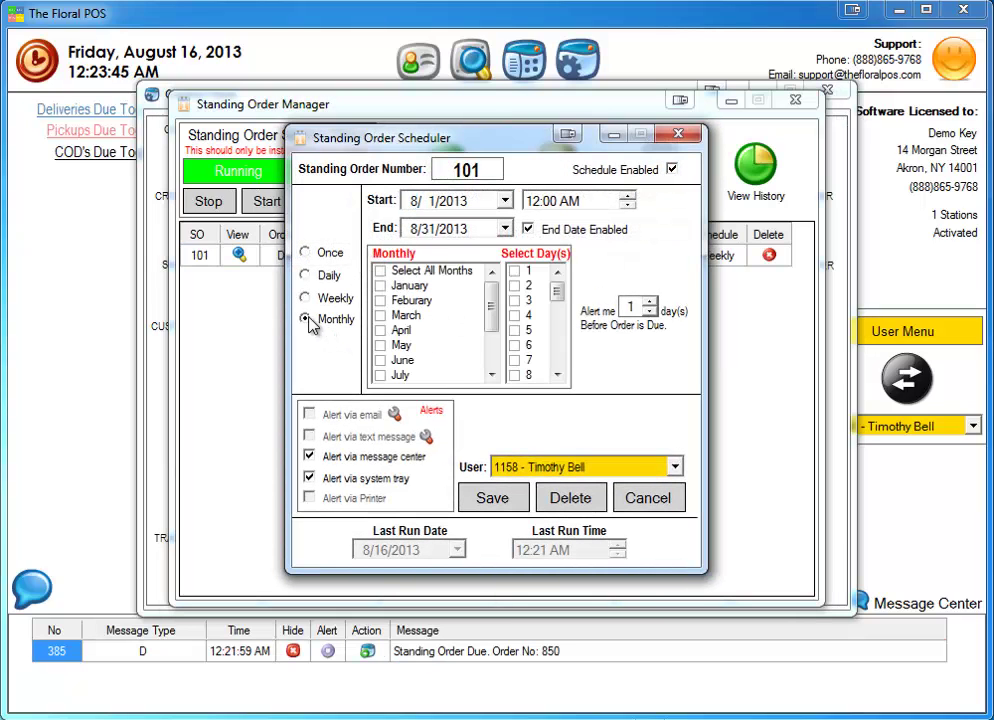
click(306, 298)
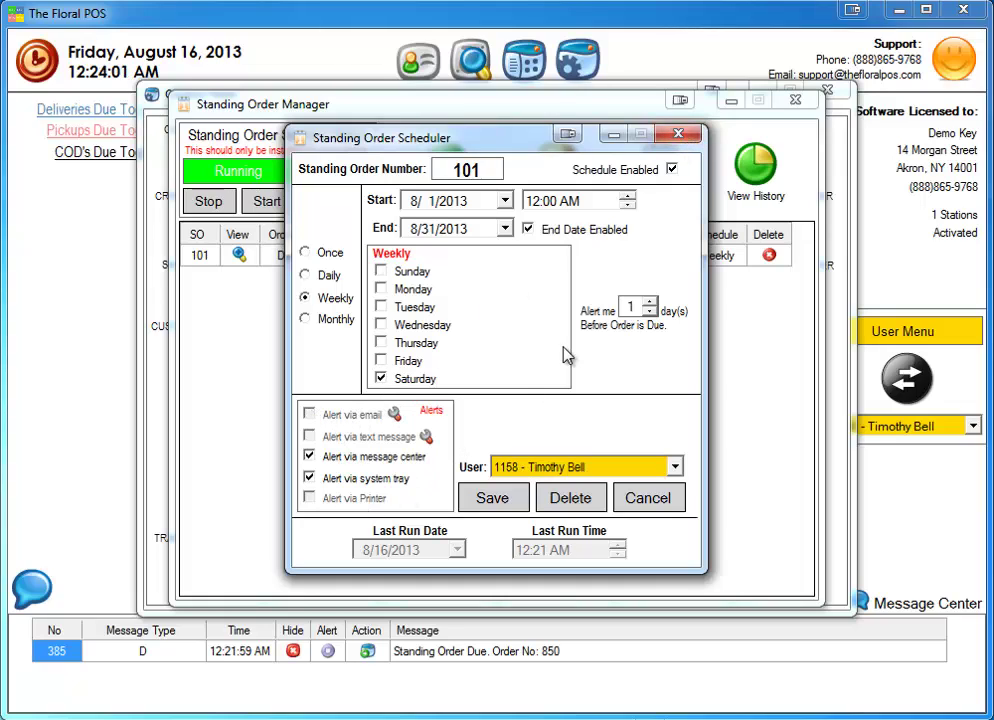
click(682, 136)
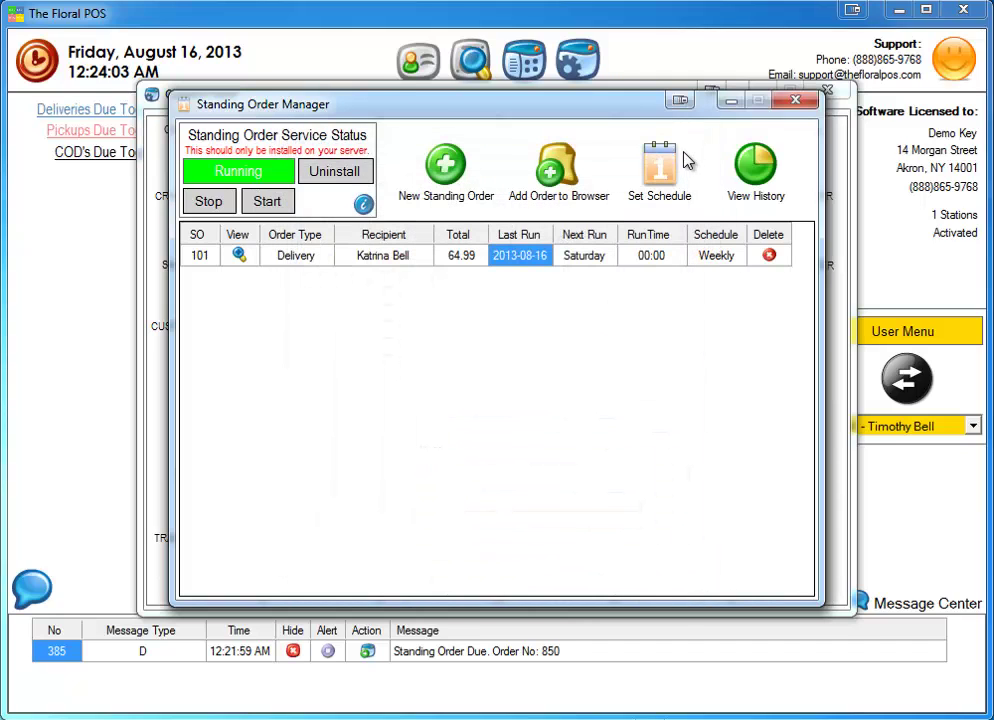
Step: View the Fruit Basket delivery template from the Standing Order Manager, and close all windows back to the main screen
click(792, 101)
click(556, 235)
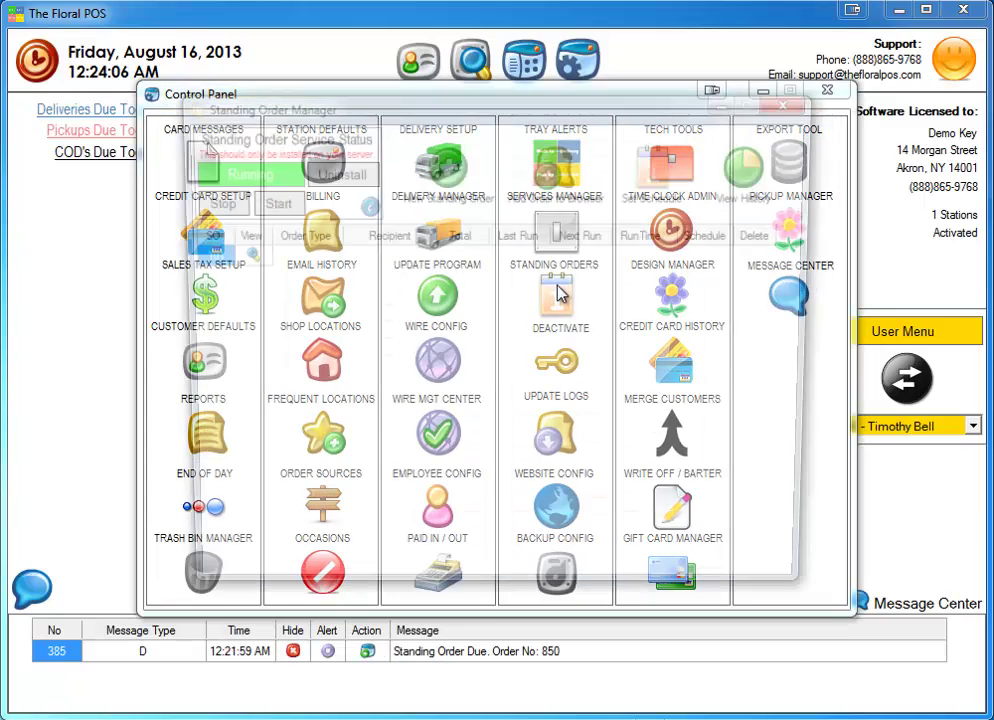
click(508, 261)
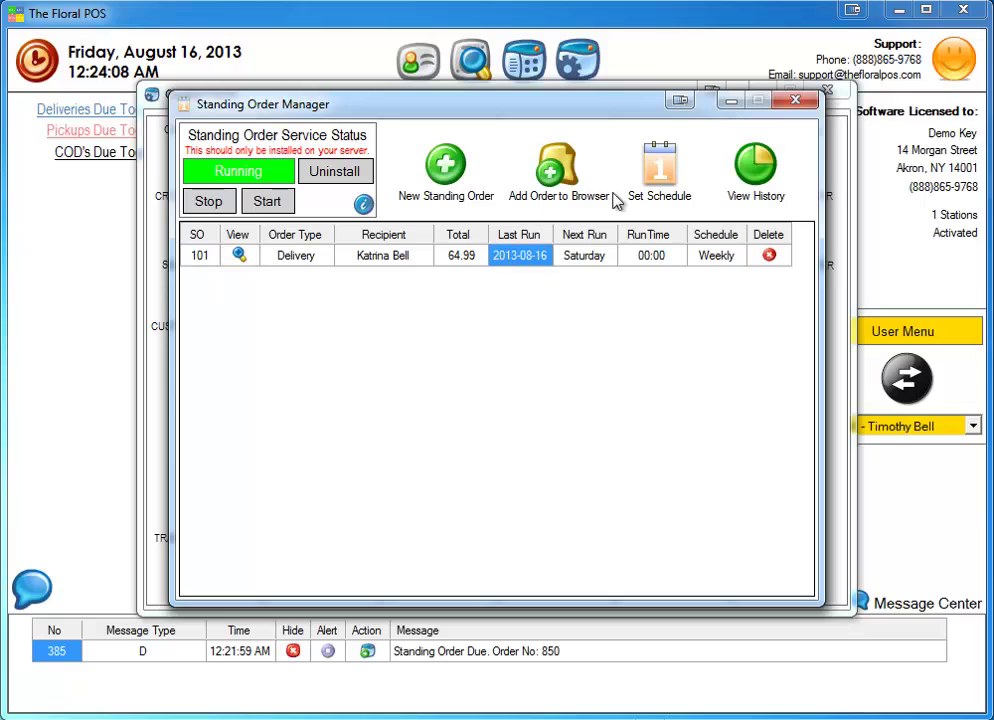
click(239, 255)
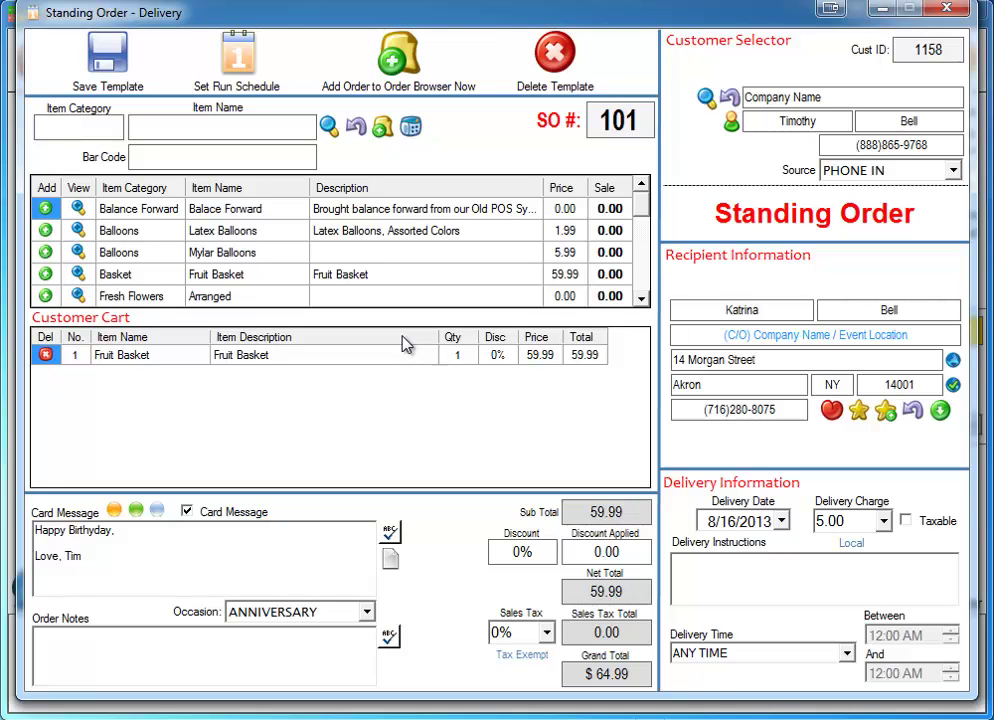
click(946, 10)
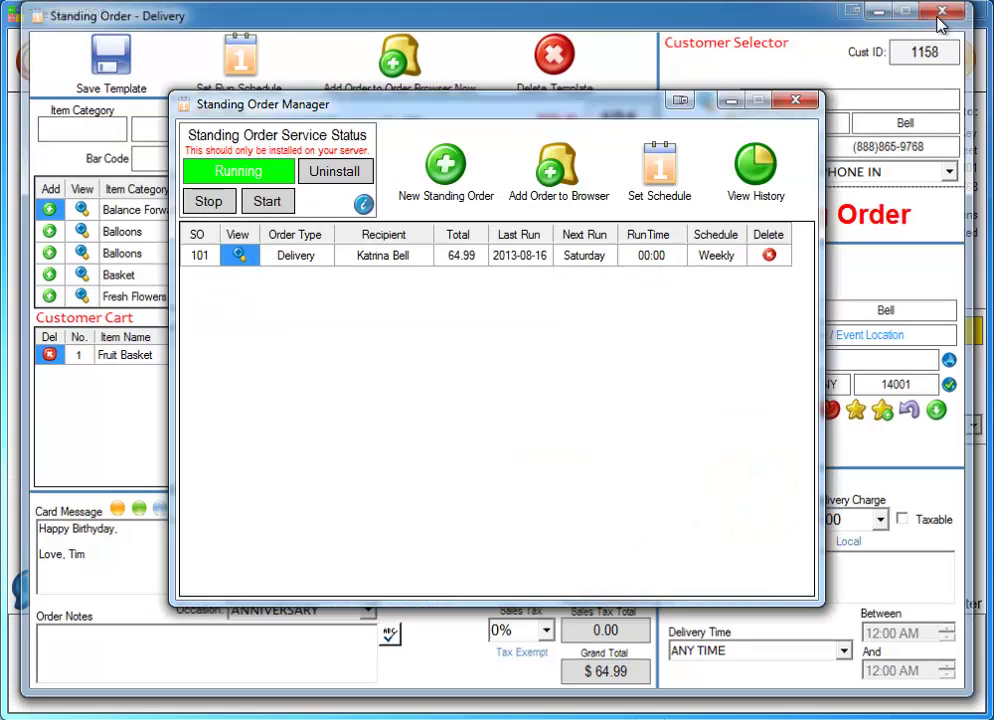
click(796, 101)
click(825, 90)
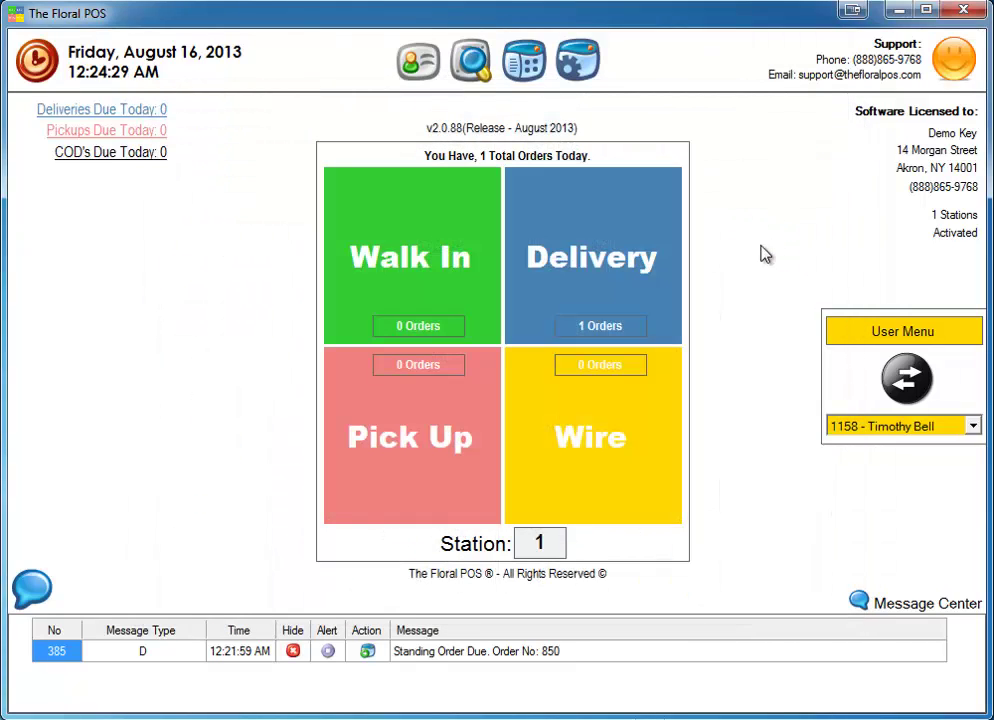
click(572, 66)
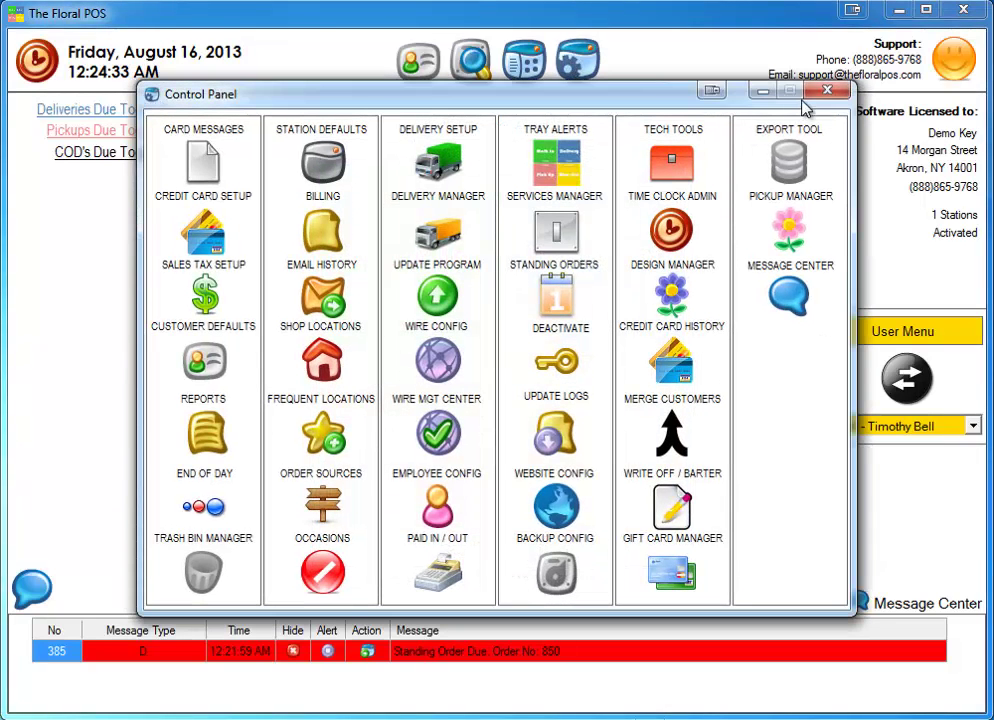
click(826, 91)
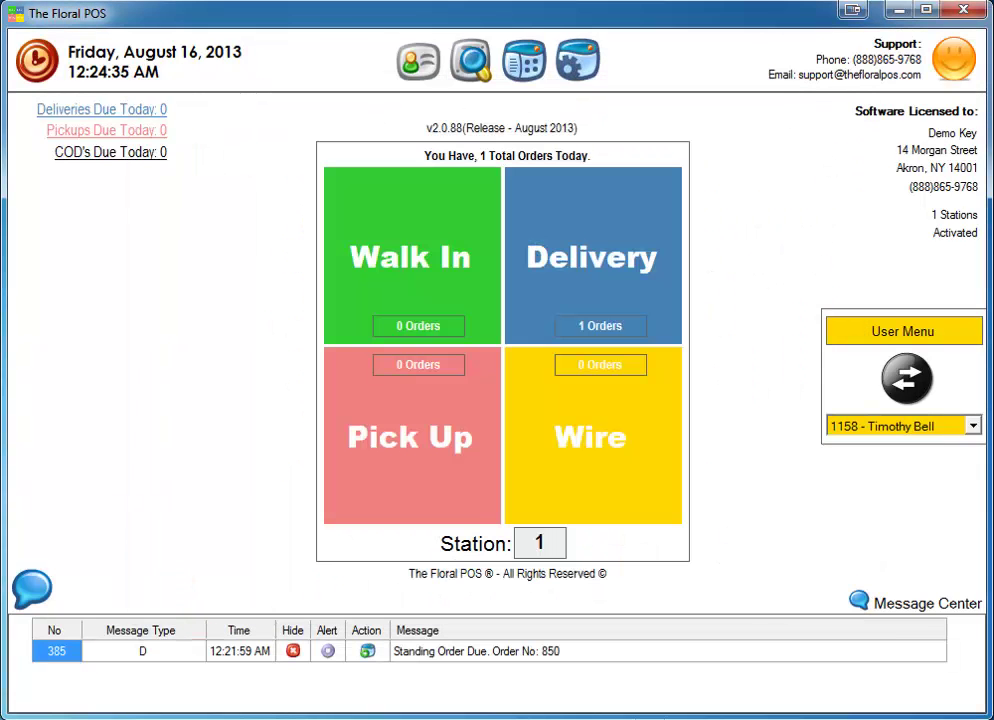